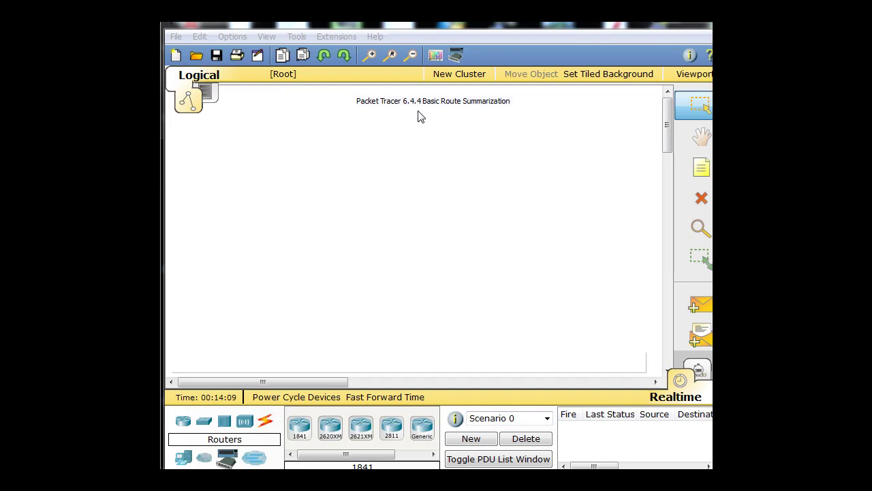
Place four 1841 routers, Router7 through Router10, spread out across the empty canvas.
left_click(355, 457)
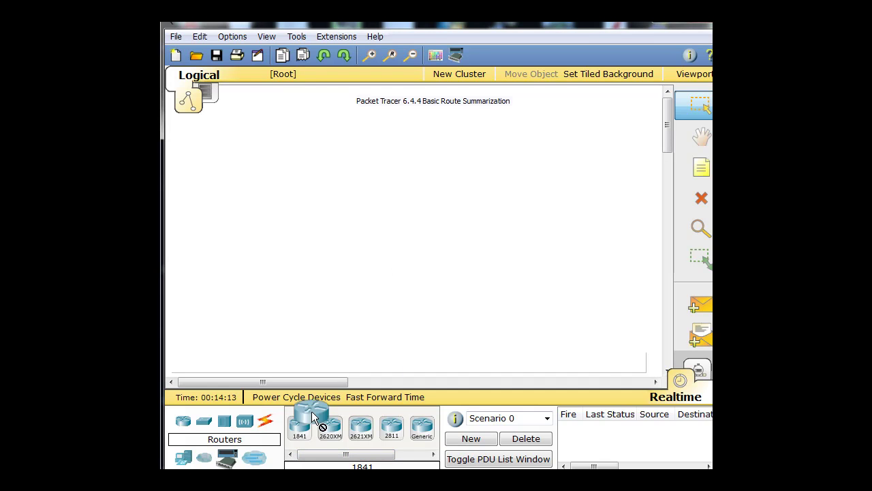
left_click(394, 207)
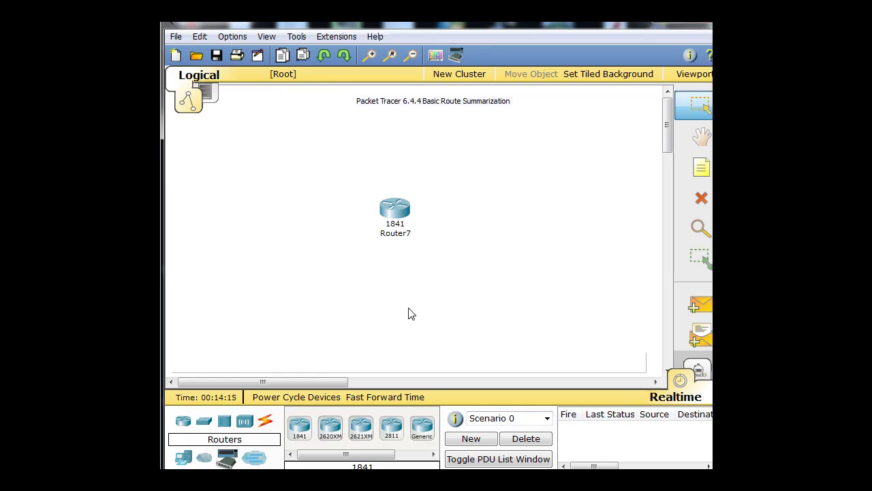
left_click(299, 429)
left_click(487, 276)
left_click_drag(396, 211, 406, 198)
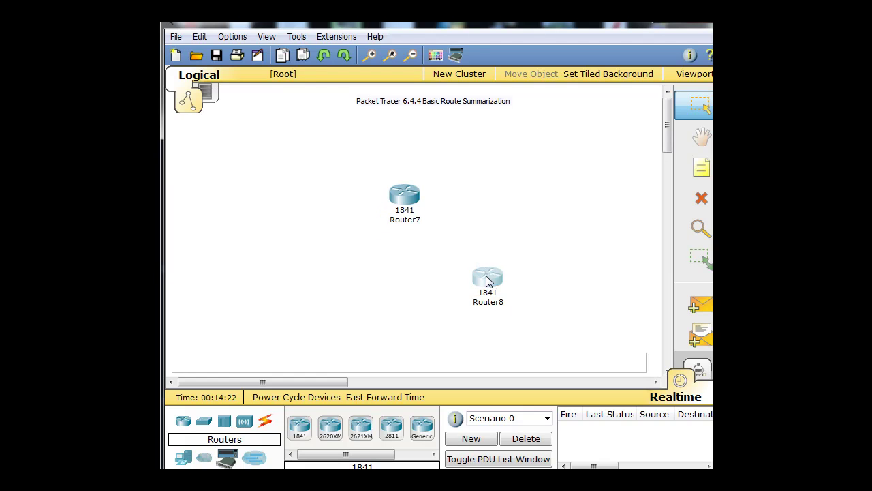
left_click_drag(487, 280, 486, 262)
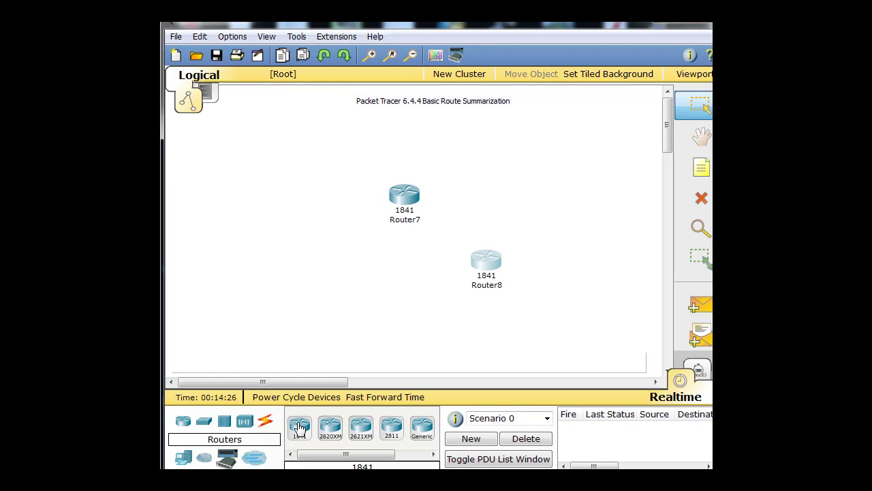
left_click_drag(300, 428, 330, 272)
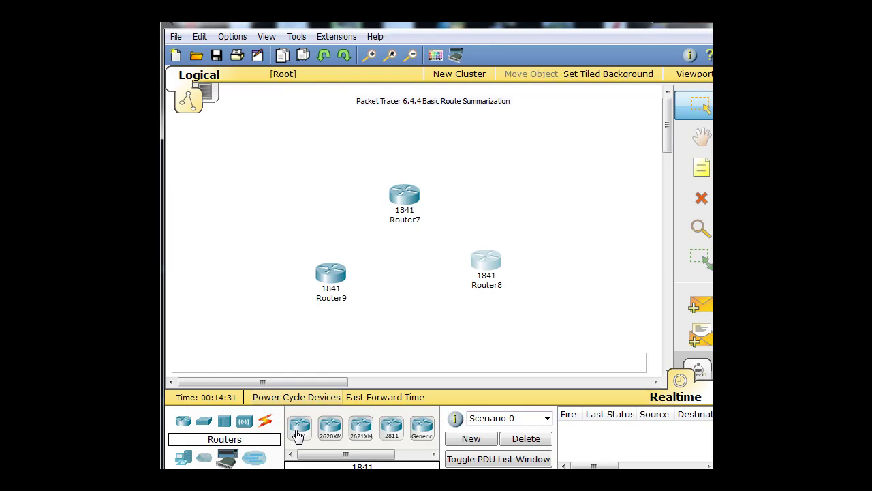
left_click_drag(300, 428, 481, 165)
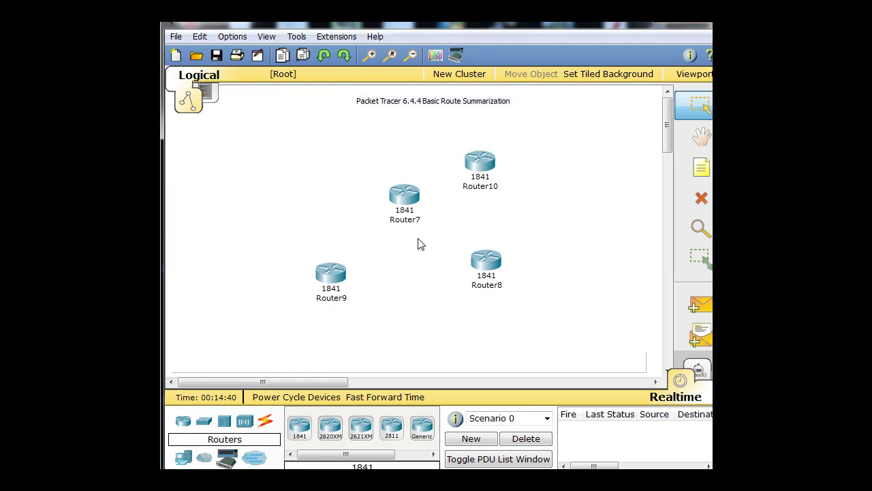
Rename Router7's display name to R1 in Config > Global Settings.
mouse_move(408, 208)
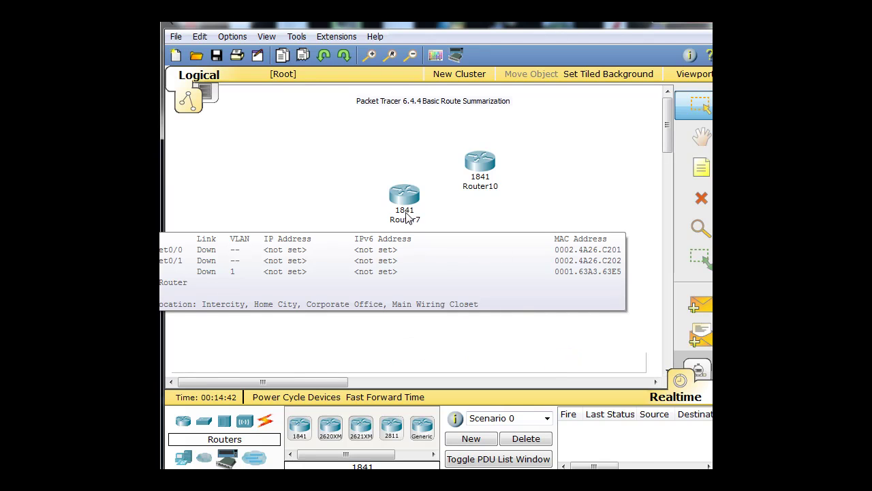
left_click(407, 205)
left_click(288, 134)
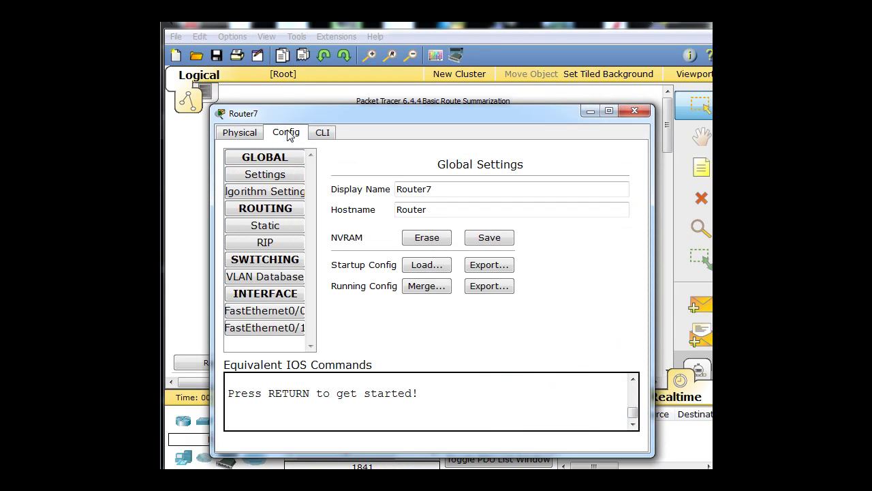
left_click_drag(429, 188, 370, 199)
type("R1")
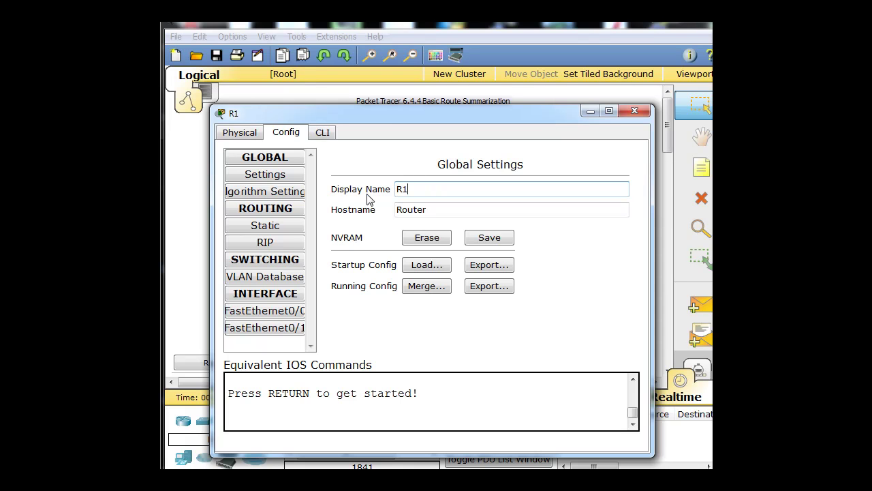
left_click(632, 109)
Rename Router8's display name to R2.
left_click(493, 266)
left_click_drag(242, 26, 273, 32)
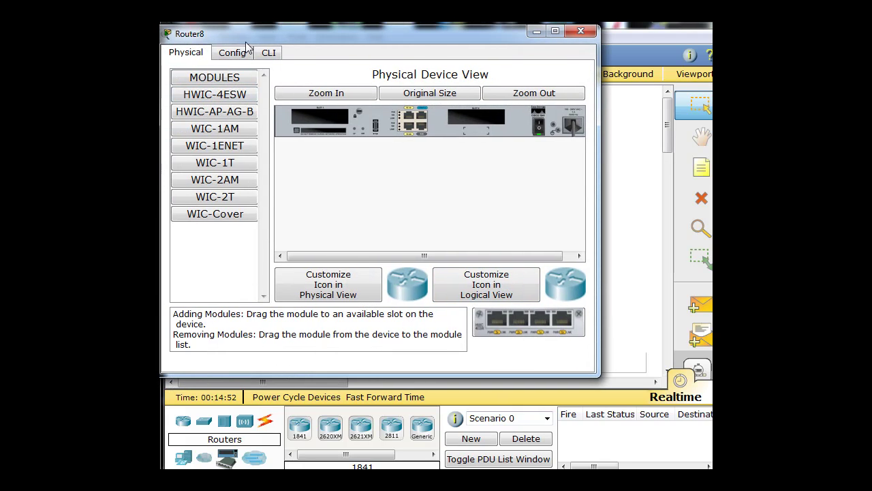
left_click(235, 53)
left_click_drag(390, 109, 275, 125)
type("R2")
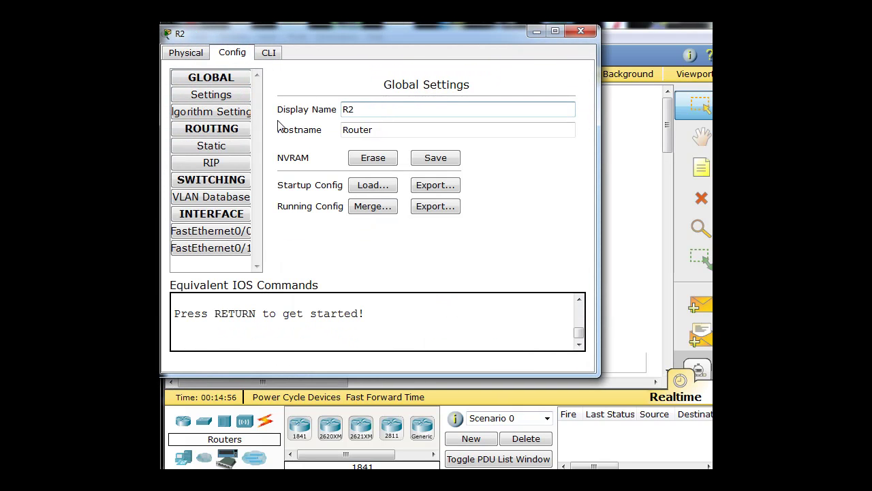
left_click(580, 30)
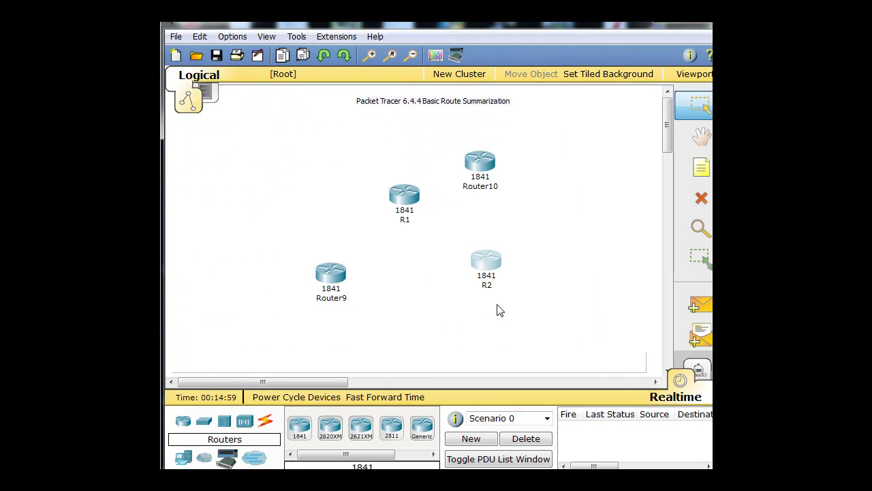
Rename Router9's display name to R3.
left_click(332, 276)
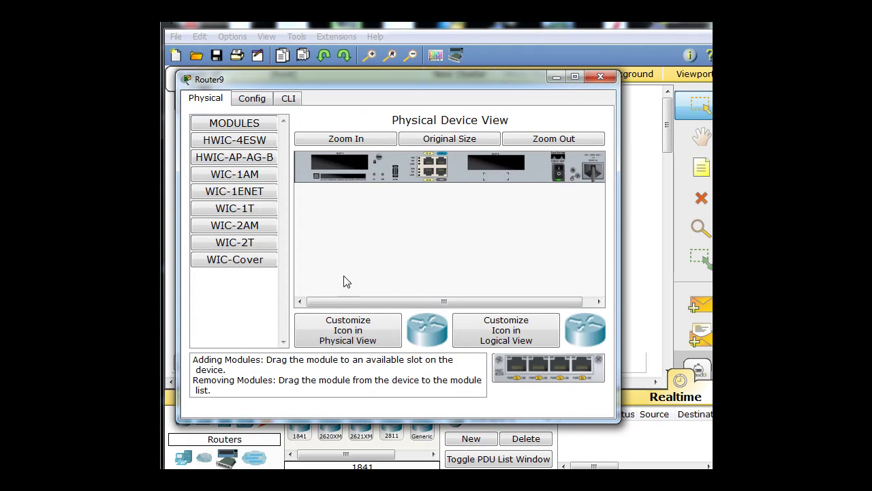
left_click(252, 99)
left_click(408, 155)
left_click_drag(408, 155, 337, 157)
type("R3")
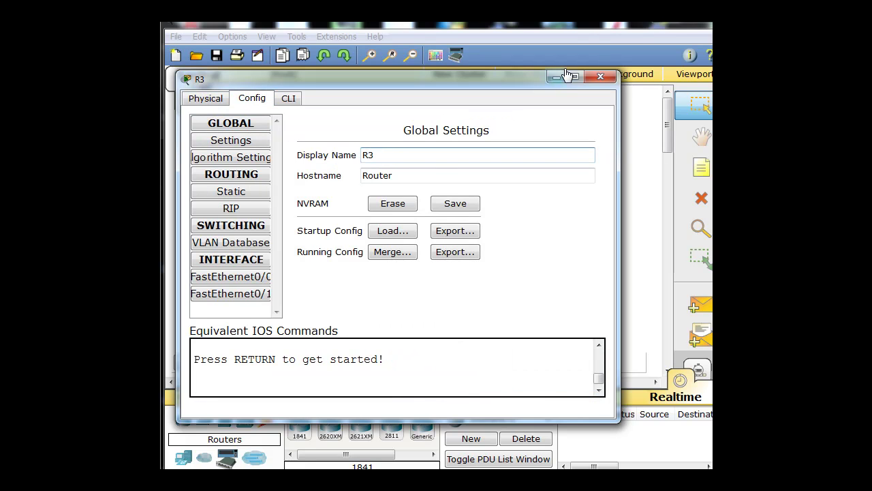
left_click(589, 78)
Rename Router10's display name to R4.
left_click(479, 160)
left_click(302, 149)
left_click(428, 206)
left_click_drag(459, 206, 391, 193)
type("R4")
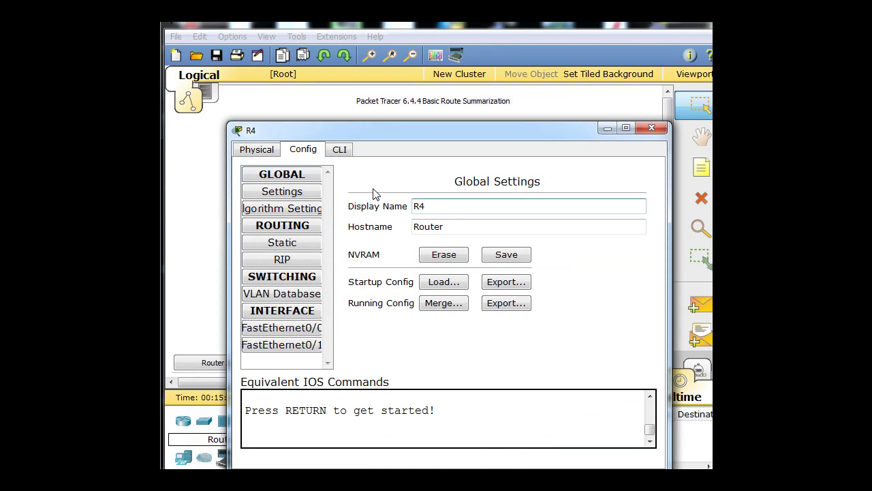
left_click(652, 127)
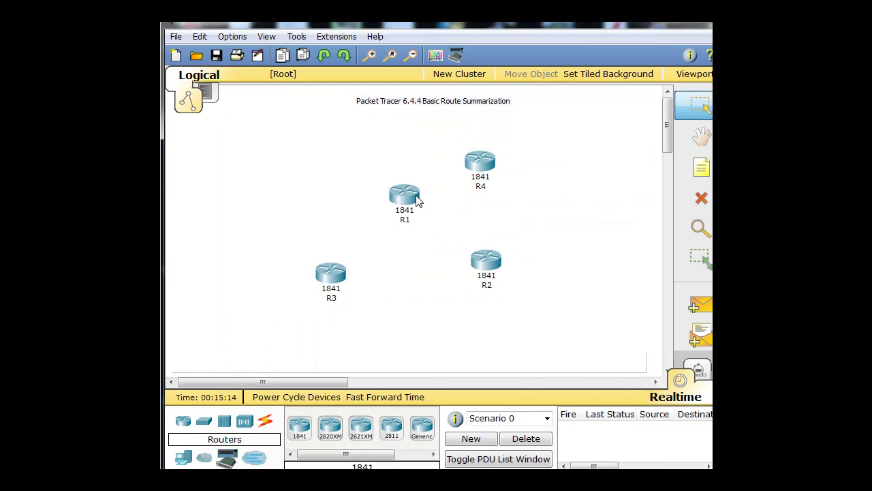
Open R1's Physical view and switch the router's power off.
left_click_drag(414, 200, 410, 202)
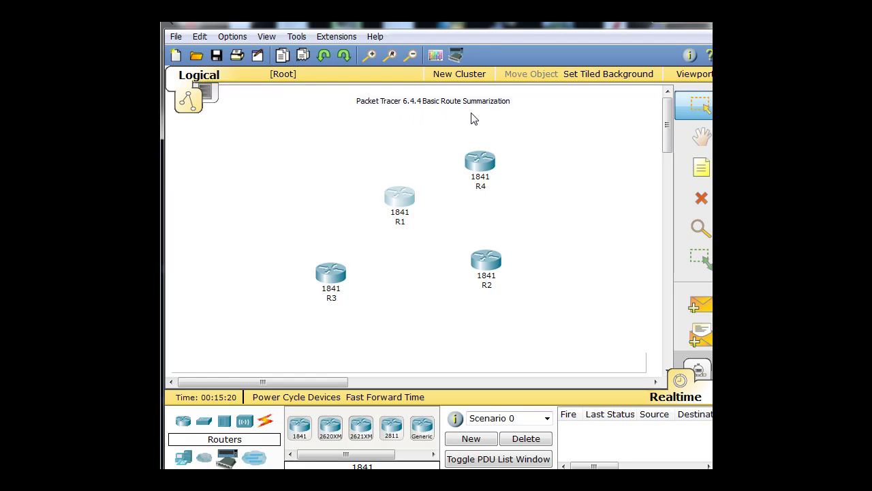
mouse_move(399, 207)
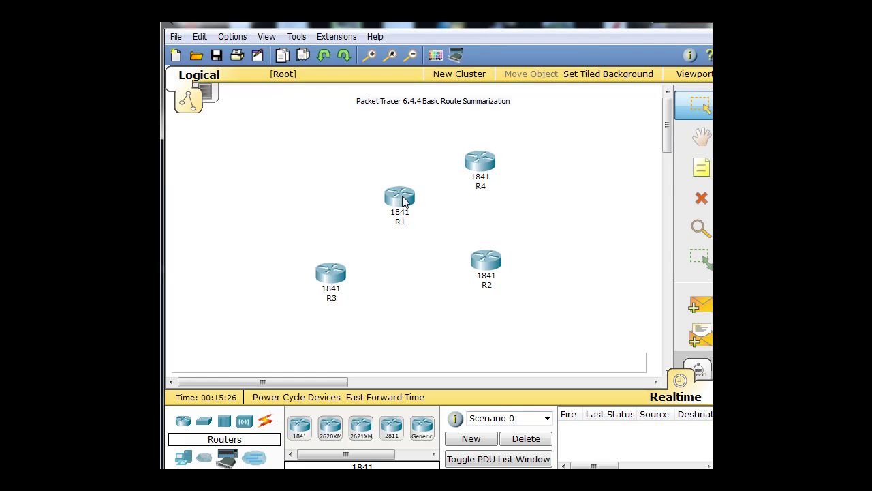
double_click(403, 199)
left_click_drag(359, 48, 426, 52)
left_click(245, 64)
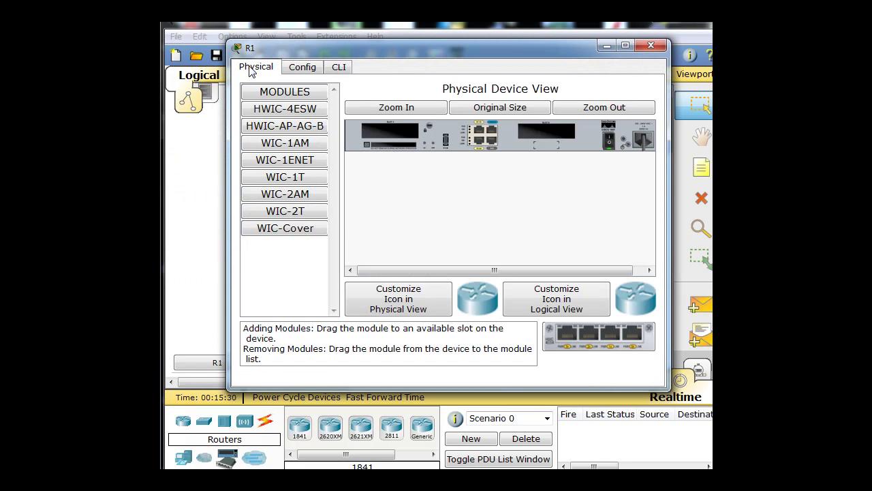
left_click(609, 143)
Install WIC-2T serial modules in both of R1's empty slots.
left_click(287, 217)
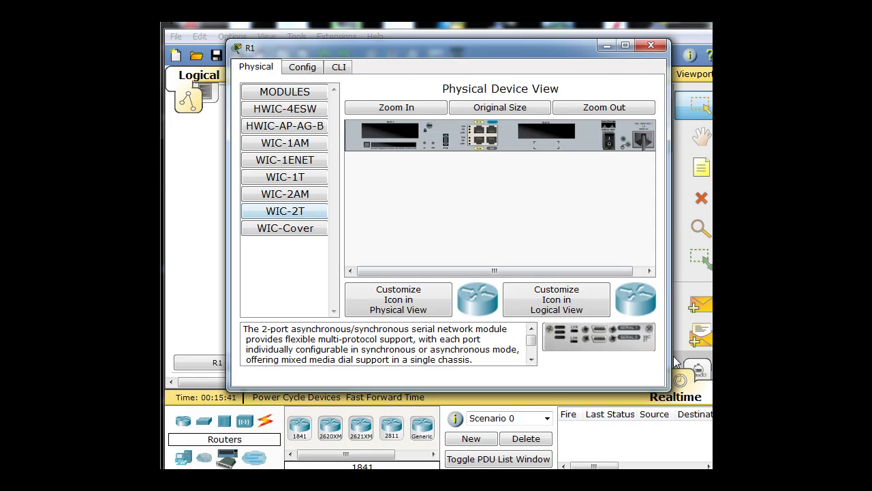
left_click_drag(635, 338, 545, 129)
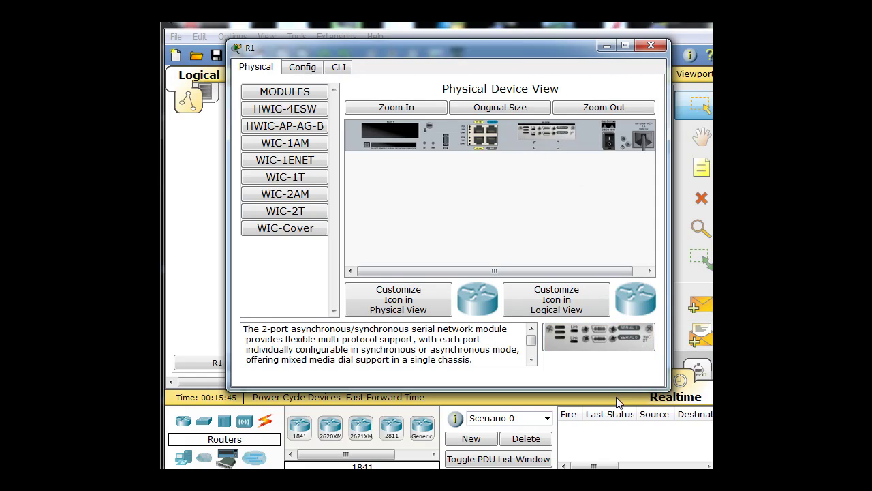
left_click_drag(599, 339, 387, 133)
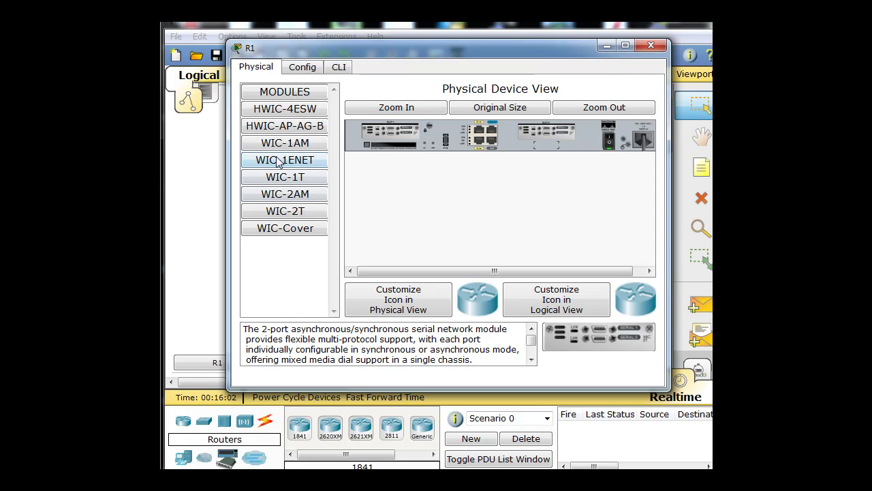
Check R1's interface list for Serial0/0/0 through Serial0/1/1, then return to Physical view.
left_click(295, 71)
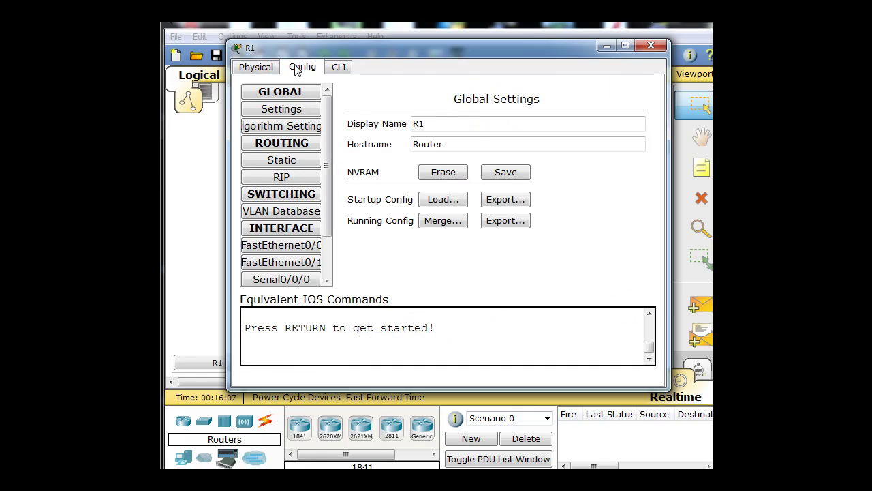
scroll(287, 193, "down", 3)
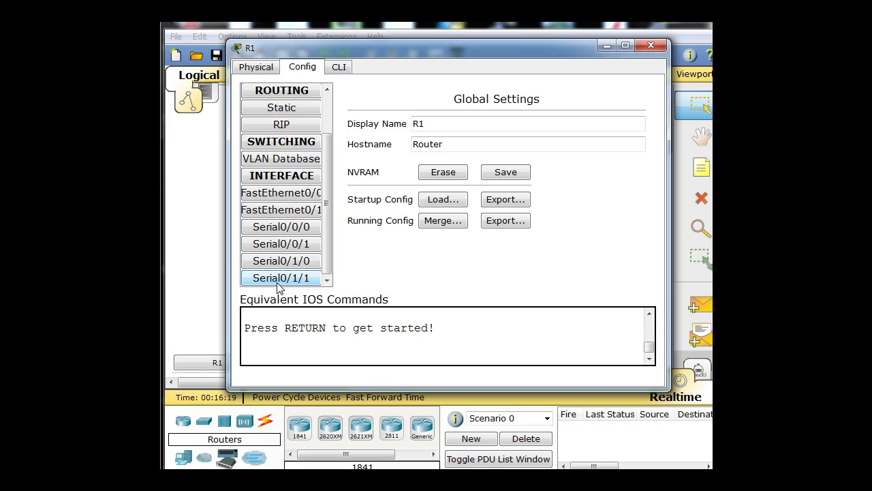
left_click(266, 67)
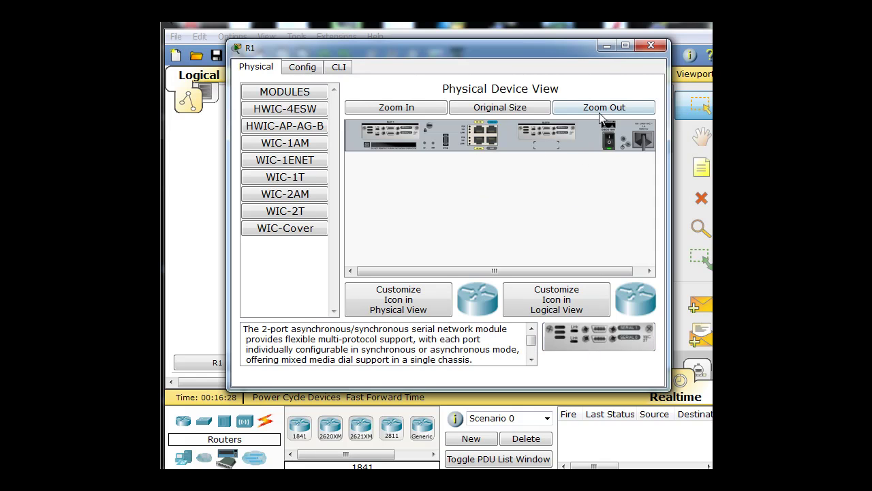
Fit R2 with a WIC-2T serial module in its empty slot.
left_click(651, 46)
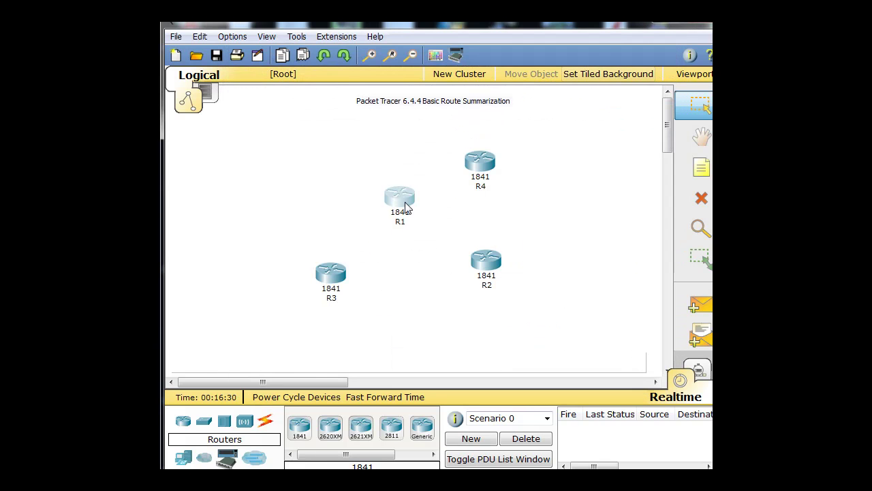
mouse_move(406, 206)
mouse_move(492, 282)
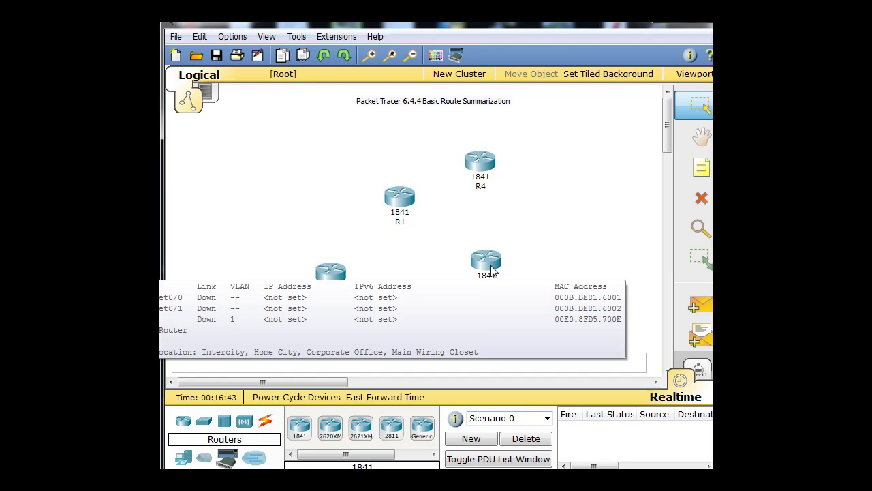
left_click(492, 270)
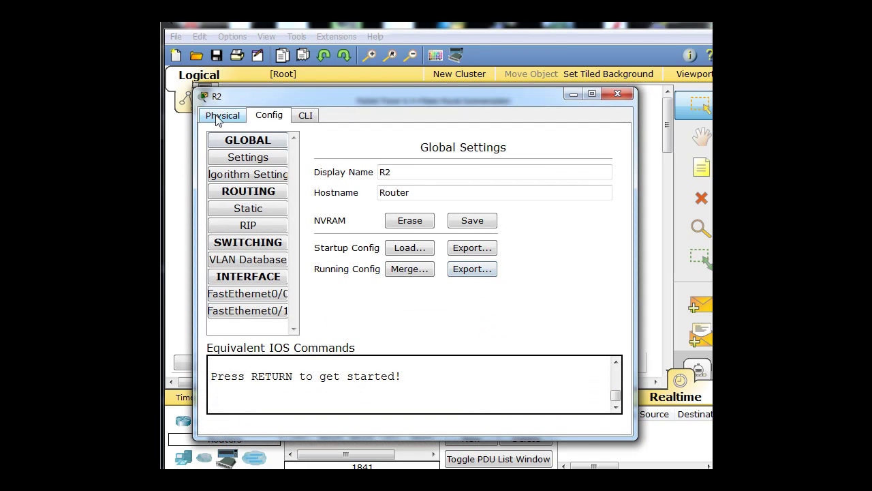
left_click(218, 118)
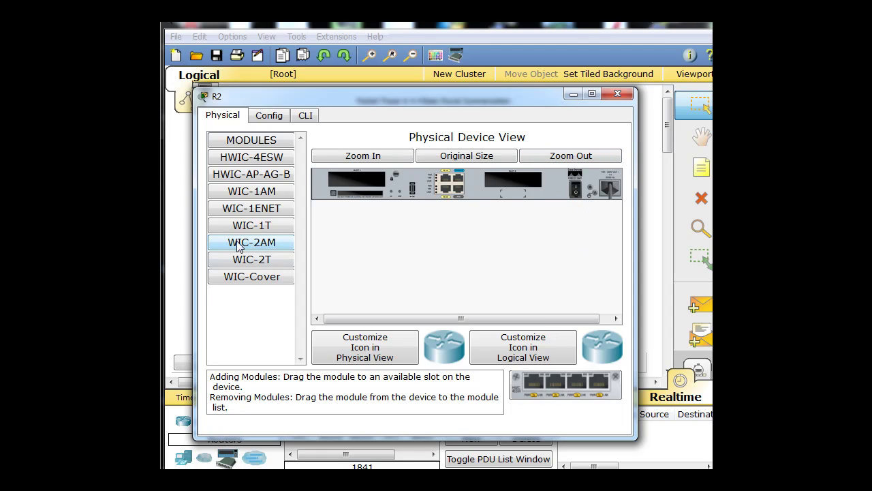
left_click_drag(250, 266, 510, 183)
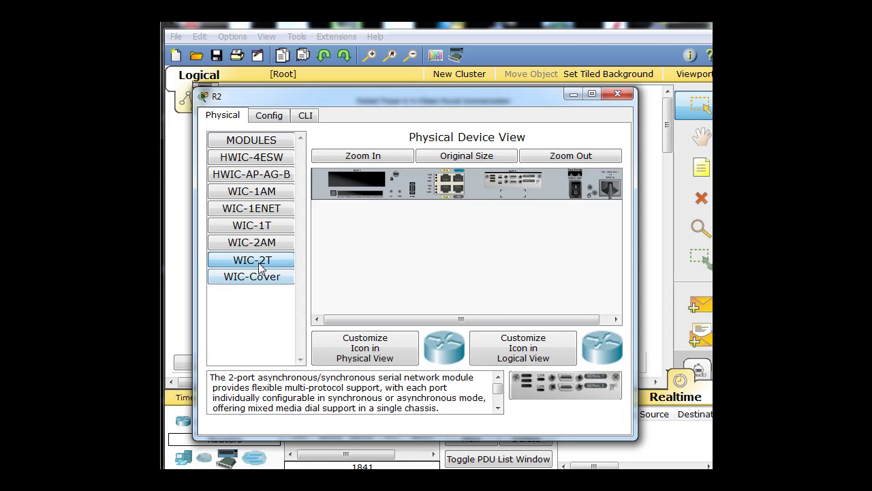
mouse_move(576, 390)
left_mouse_down()
mouse_move(528, 204)
mouse_move(570, 390)
left_mouse_up()
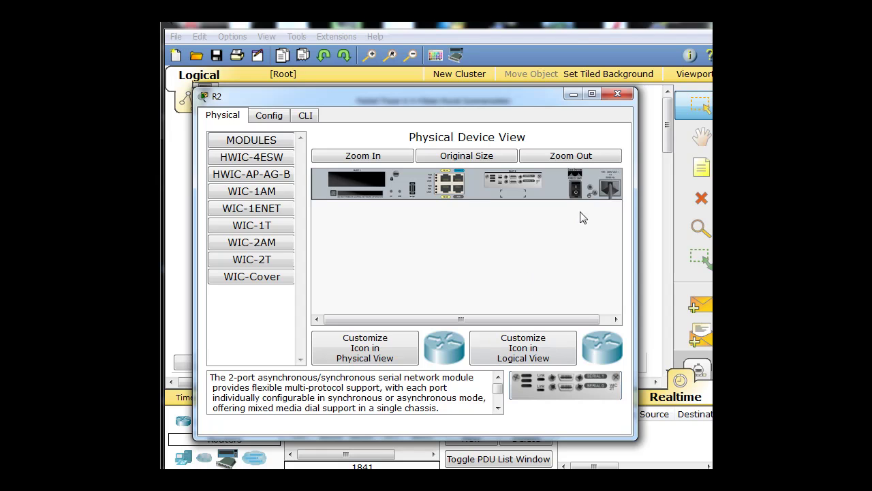
Power R2 back on, dismiss the booting warning and close its window.
left_click(576, 186)
left_click(268, 116)
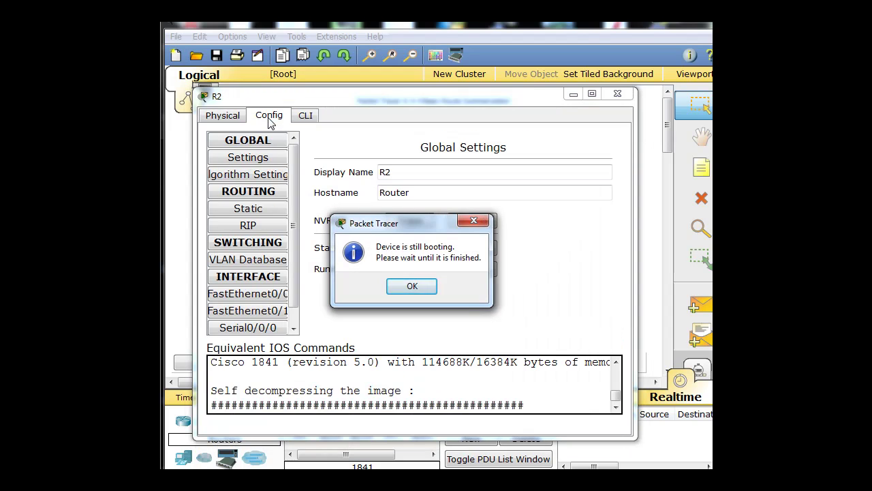
left_click(412, 286)
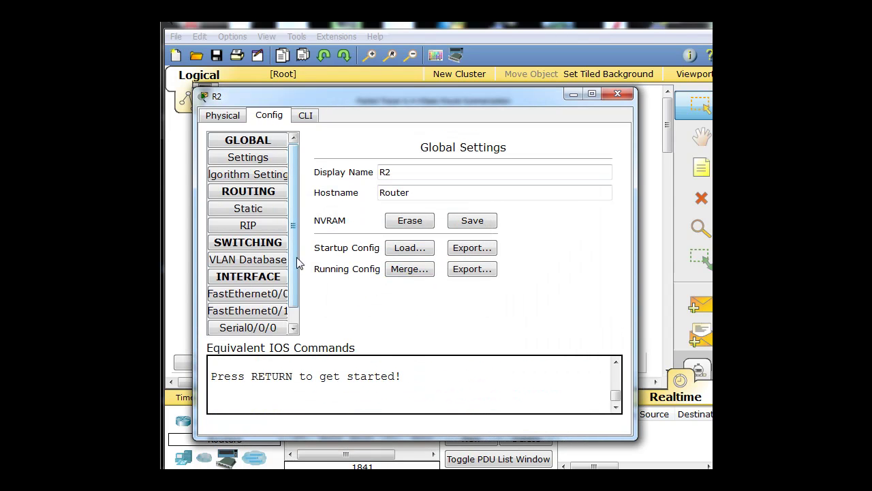
left_click(294, 328)
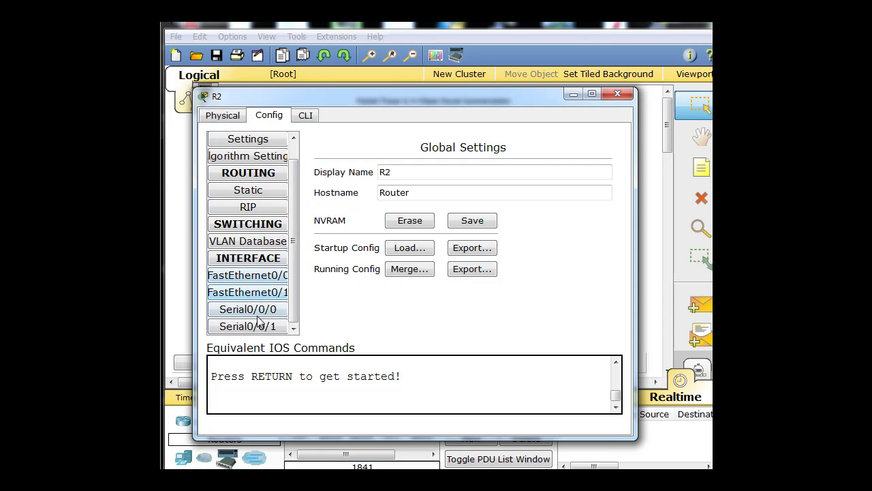
left_click(618, 94)
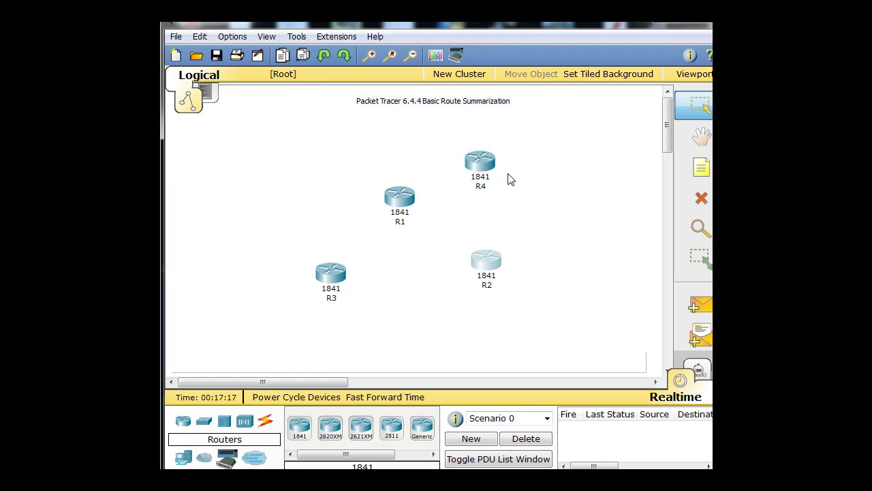
Drag R4 toward the upper right and R3 toward the lower left.
left_click_drag(486, 173, 550, 154)
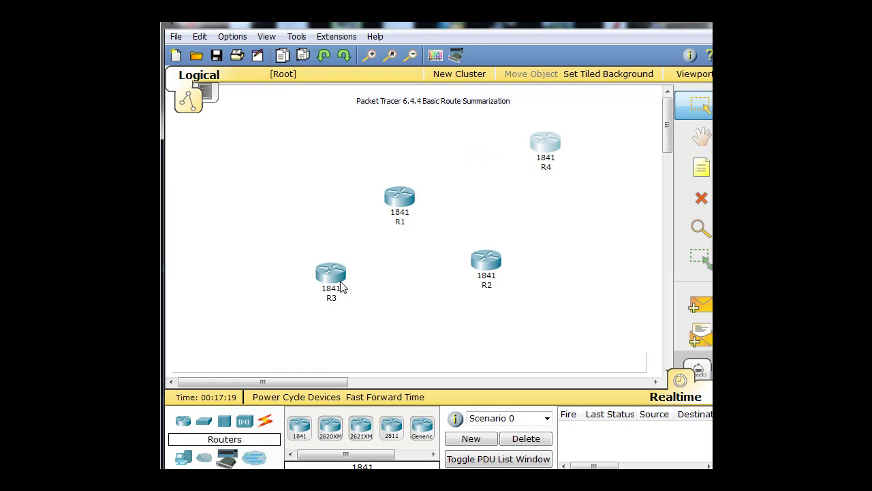
left_click_drag(336, 278, 259, 315)
left_click_drag(552, 144, 601, 115)
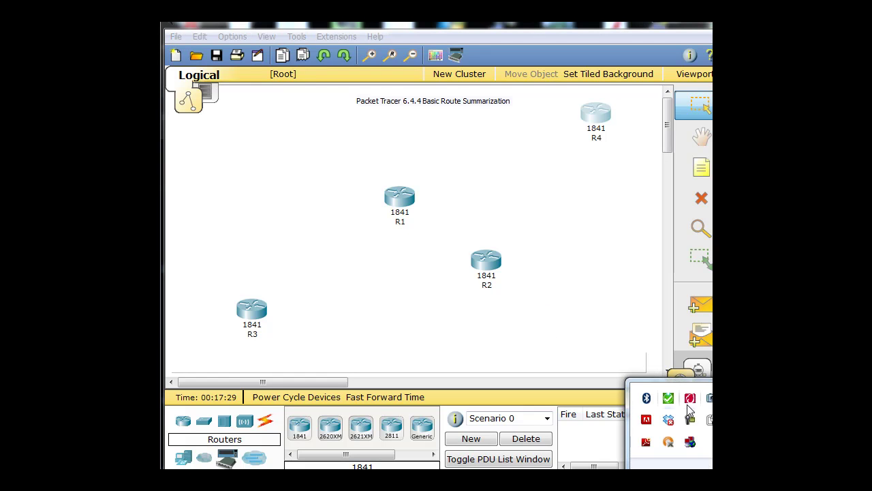
left_click(690, 420)
left_click(690, 423)
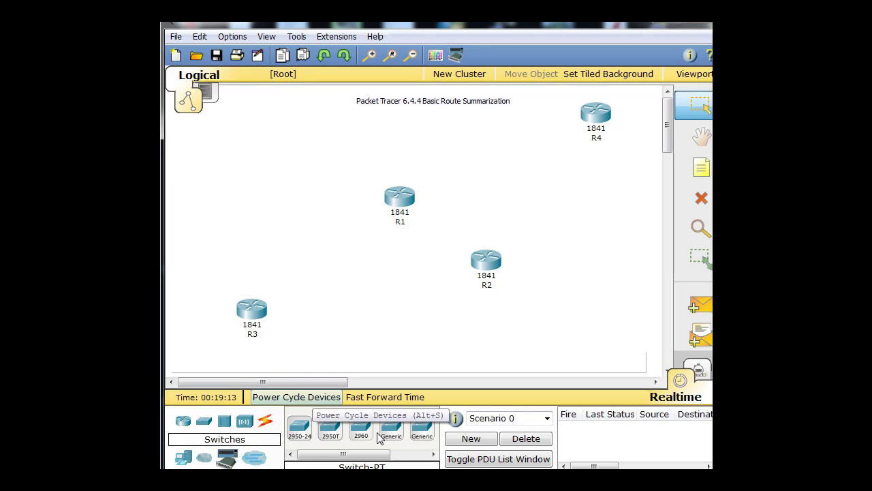
Drop one 2960-24TT switch above R1 and another to R1's left.
left_click_drag(365, 431, 346, 147)
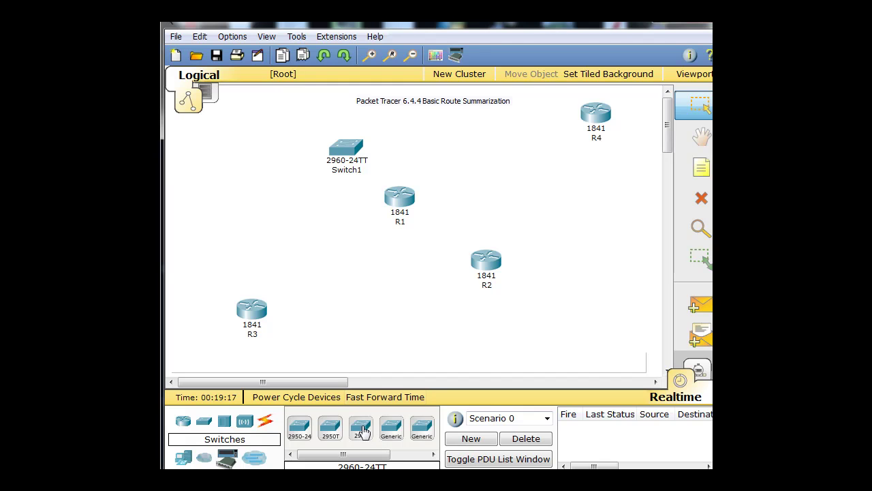
left_click_drag(367, 426, 297, 197)
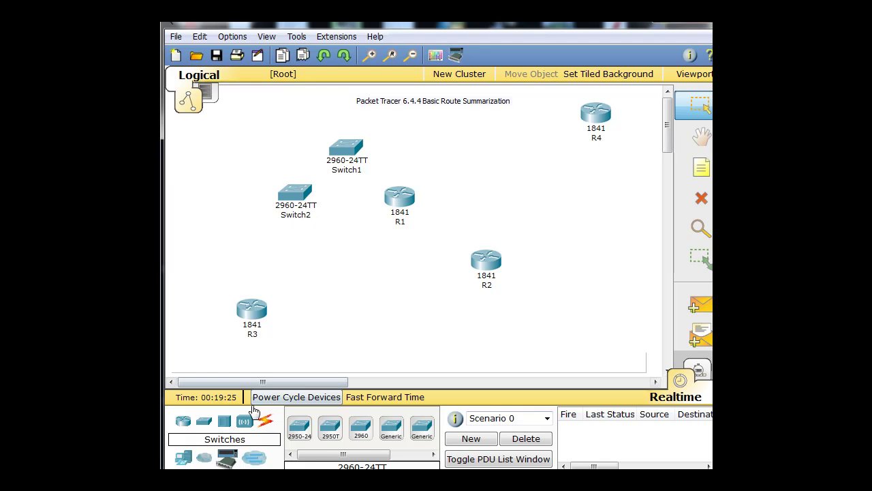
Cable R1 FastEthernet0/0 to Switch1 FastEthernet0/1 with copper straight-through.
left_click(266, 424)
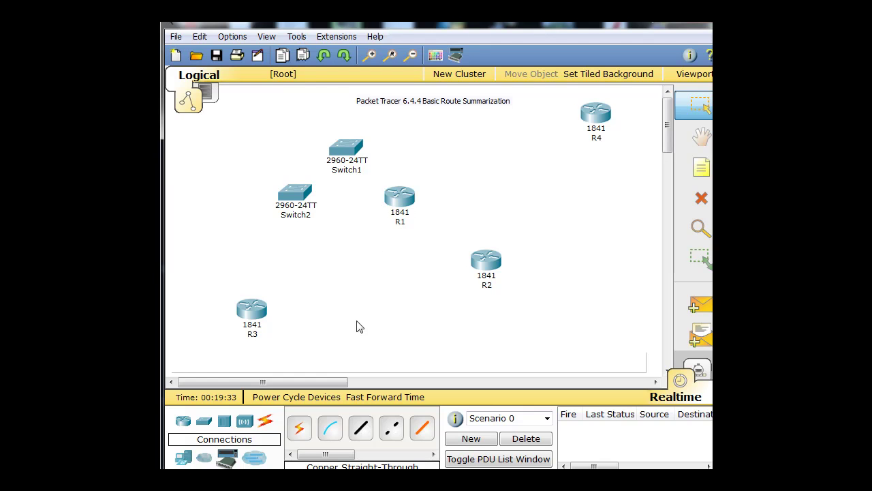
left_click(361, 428)
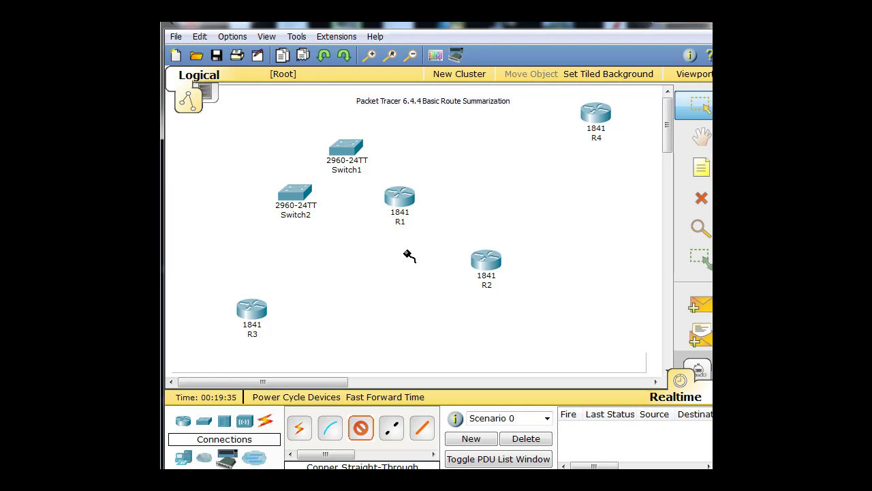
left_click(400, 197)
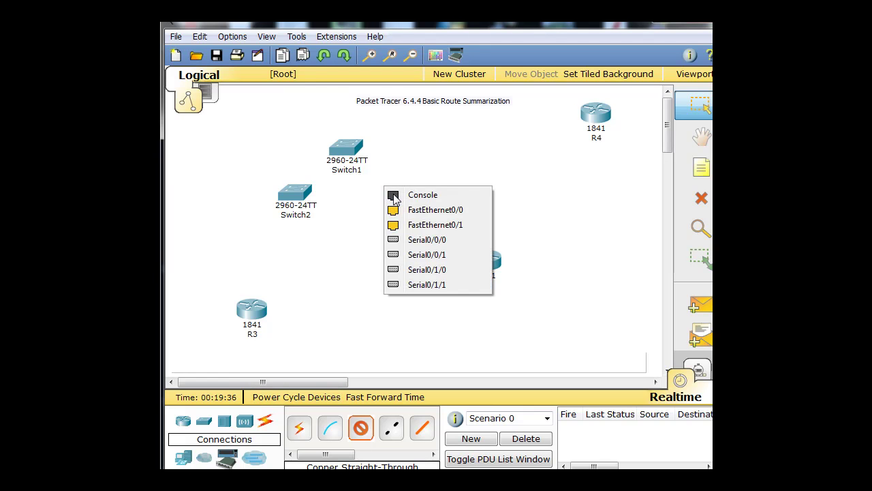
left_click(424, 211)
left_click(351, 147)
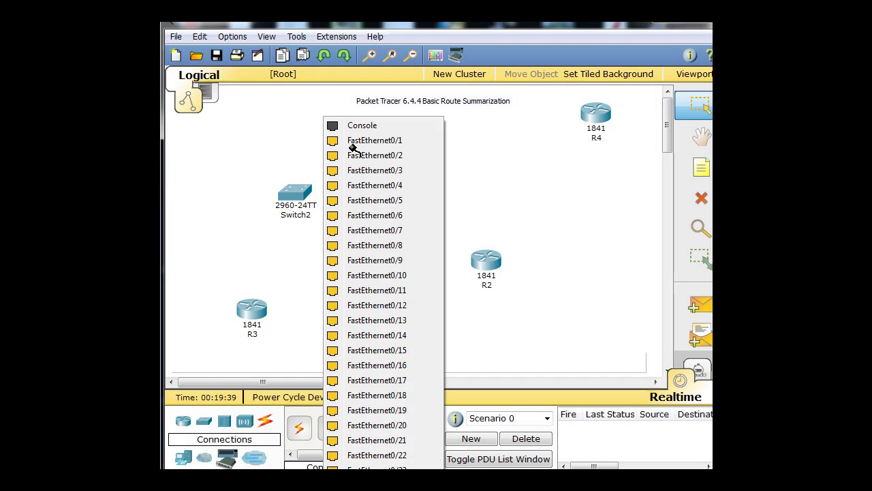
left_click(354, 141)
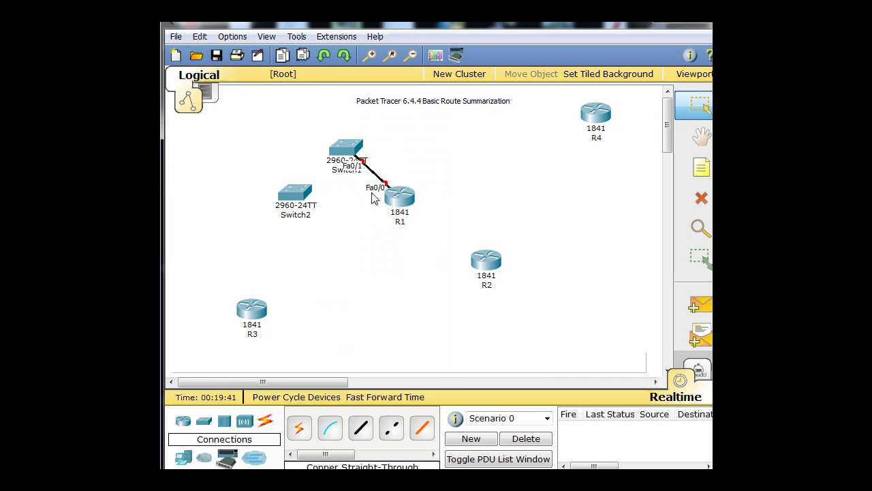
Cable R1 FastEthernet0/1 to Switch2 FastEthernet0/1 with copper straight-through.
left_click(360, 428)
left_click(394, 211)
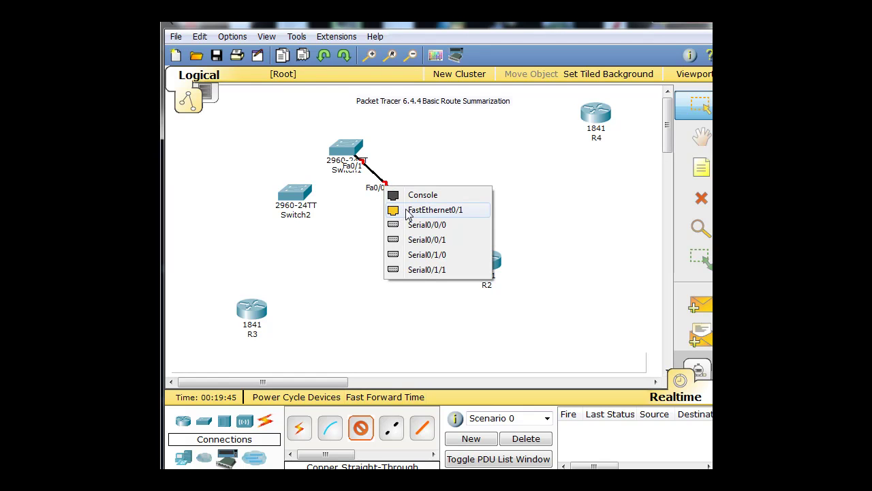
left_click(410, 211)
left_click(300, 197)
left_click(301, 141)
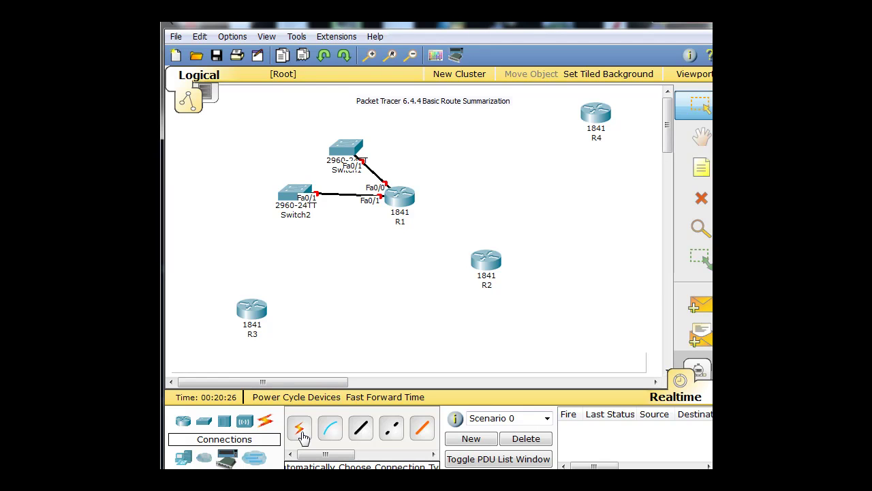
left_click_drag(312, 455, 378, 460)
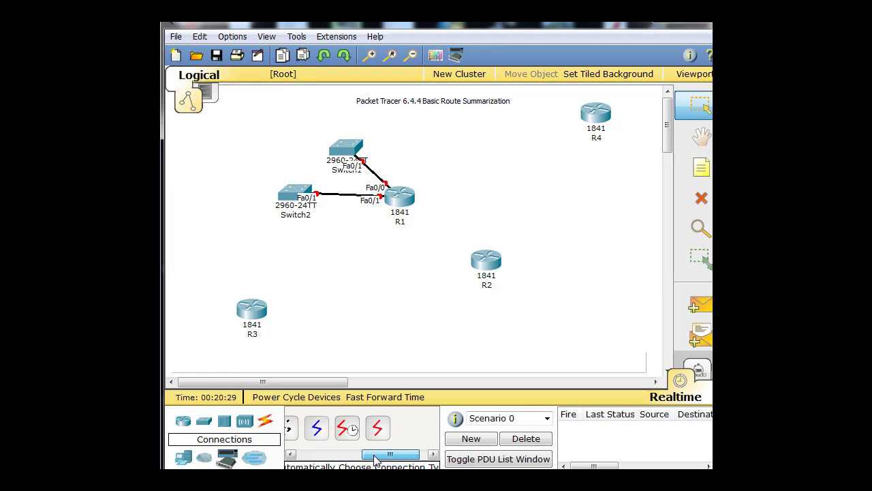
Connect R1 Serial0/0/0 to R2 Serial0/0/0 using a Serial DCE cable.
left_click(346, 431)
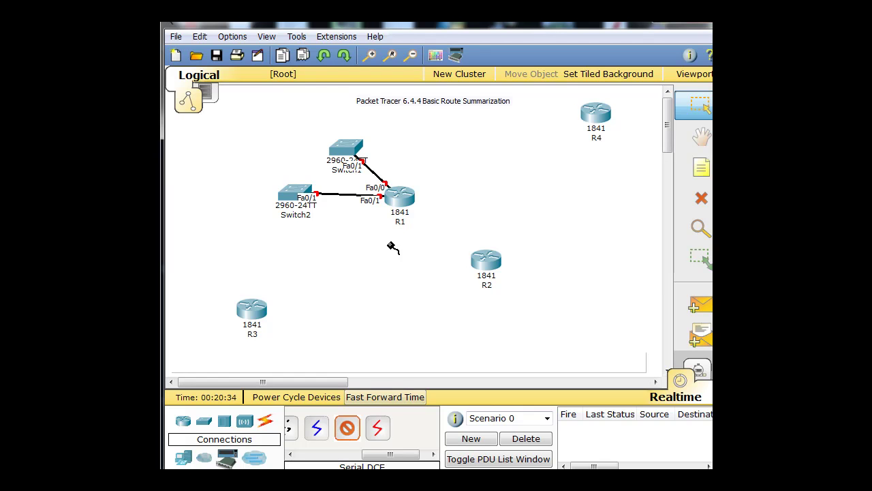
left_click(402, 197)
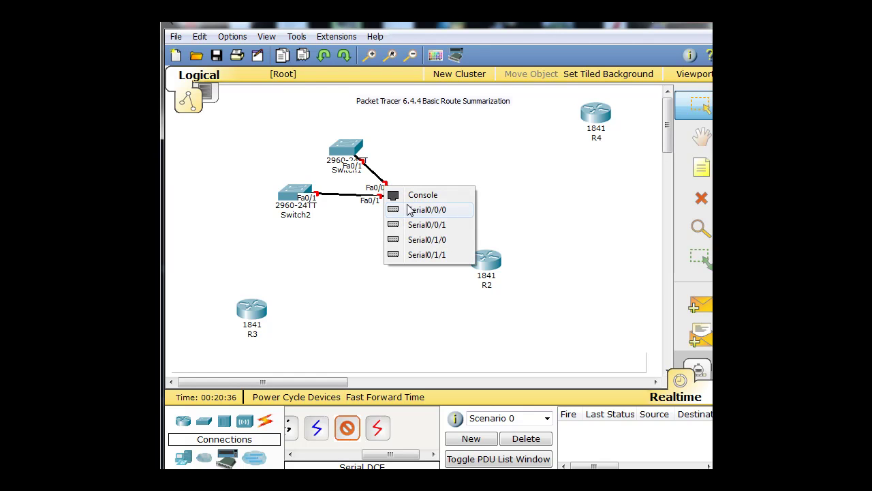
left_click(414, 209)
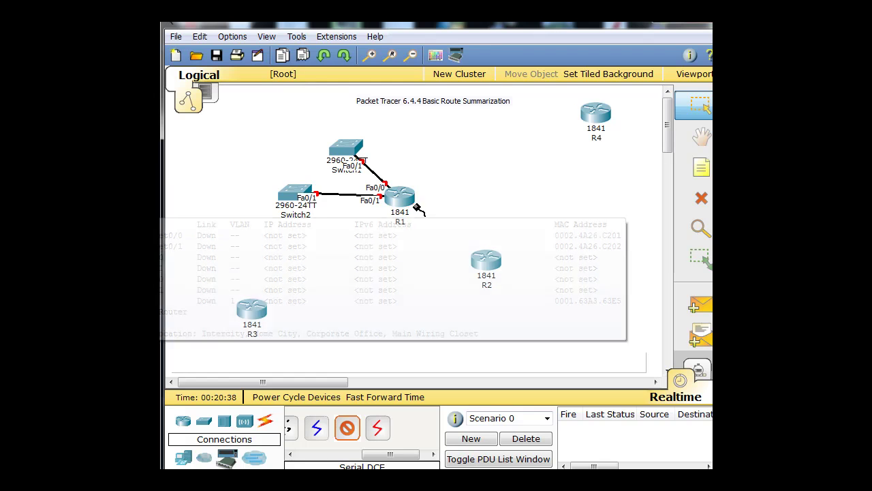
left_click(479, 261)
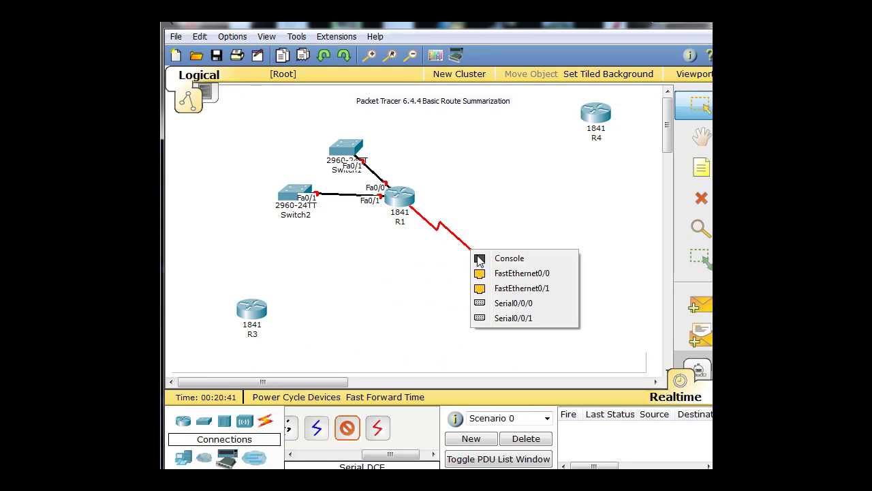
left_click(488, 304)
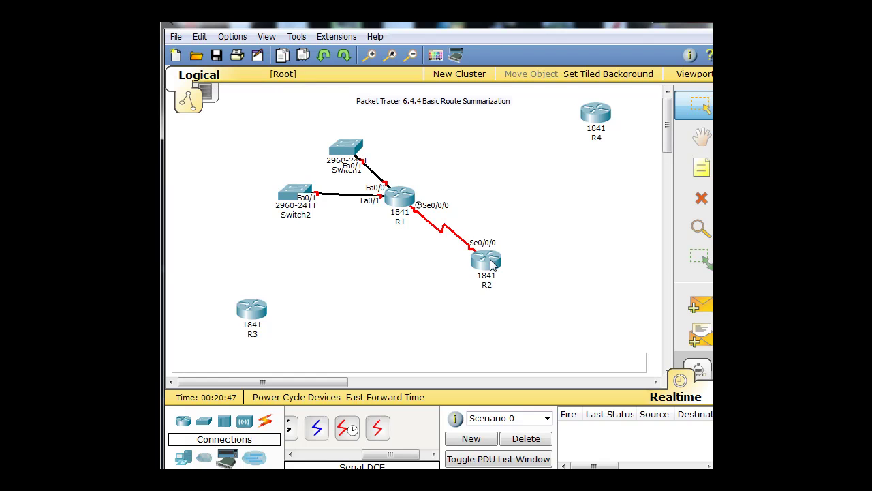
mouse_move(405, 207)
mouse_move(471, 272)
Shift both switches up-left, then place a '173.16.71.4 /30' note beside the R1–R2 link.
left_click_drag(354, 152, 333, 127)
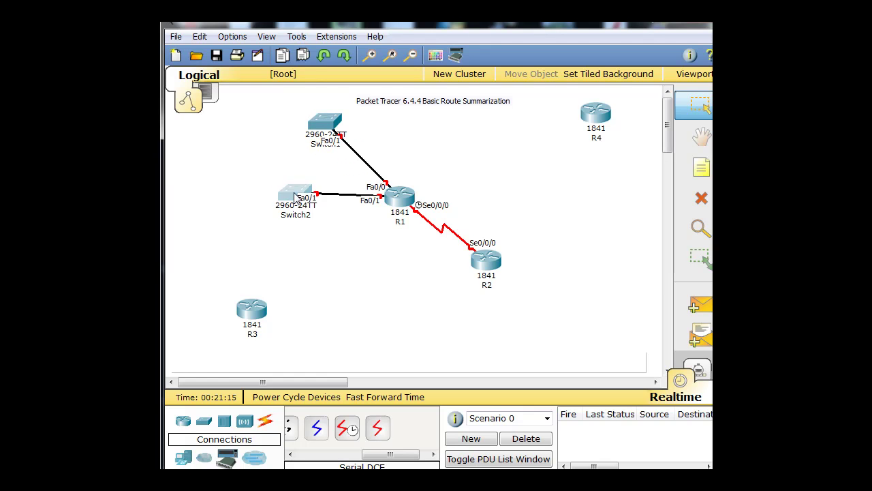
left_click_drag(295, 197, 257, 178)
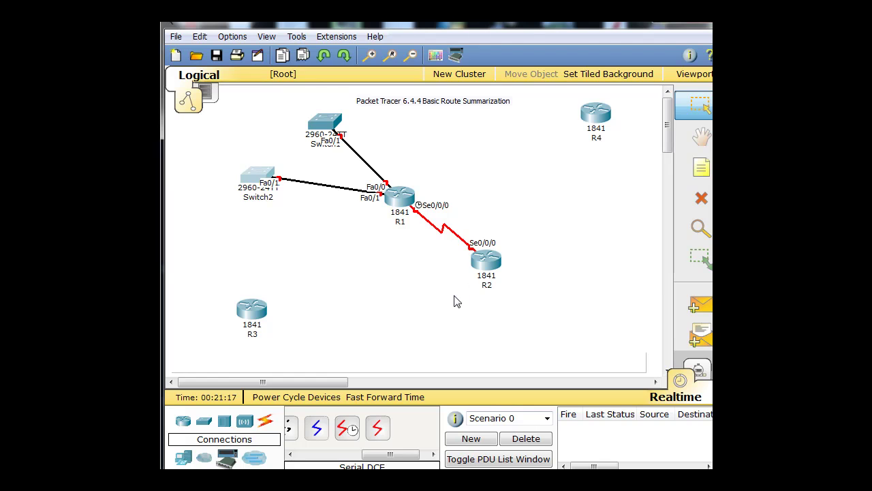
key("n")
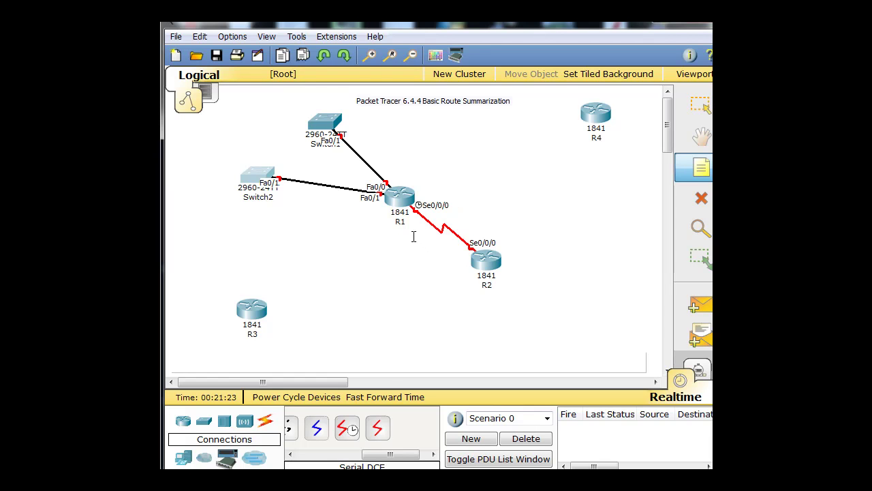
left_click(405, 240)
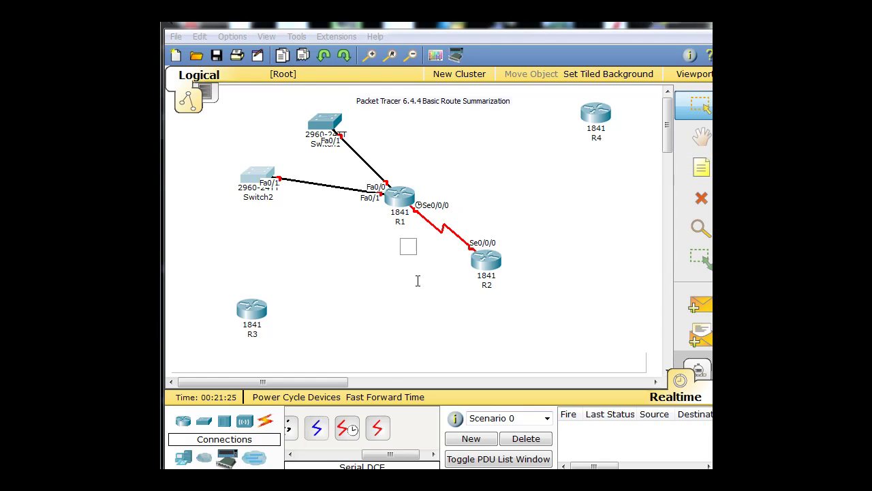
type("173.16.71.4 /30")
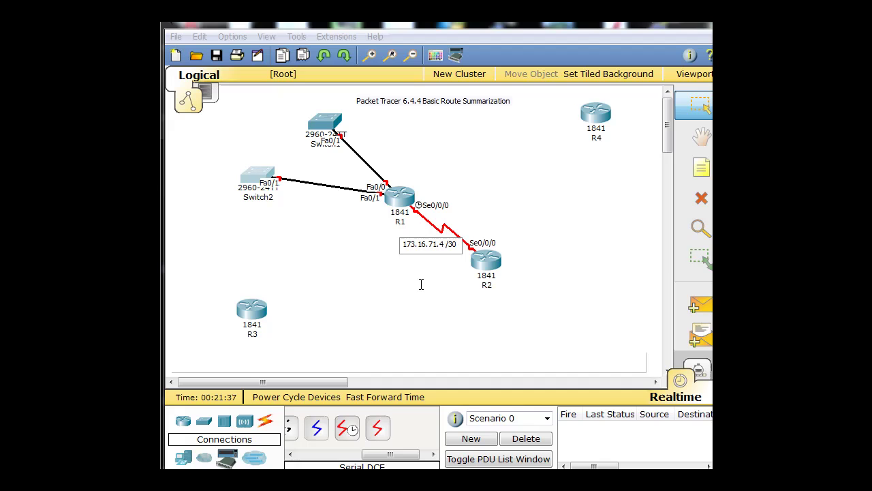
left_click(420, 285)
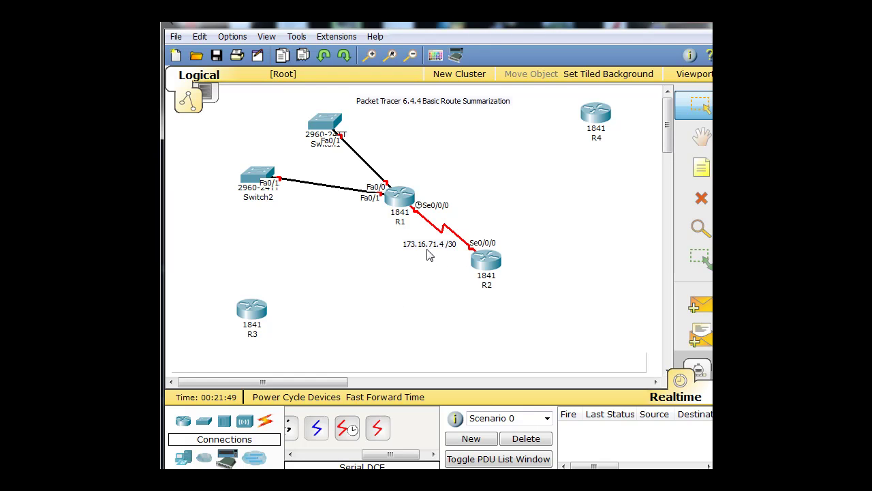
left_click_drag(425, 246, 425, 244)
left_click(426, 293)
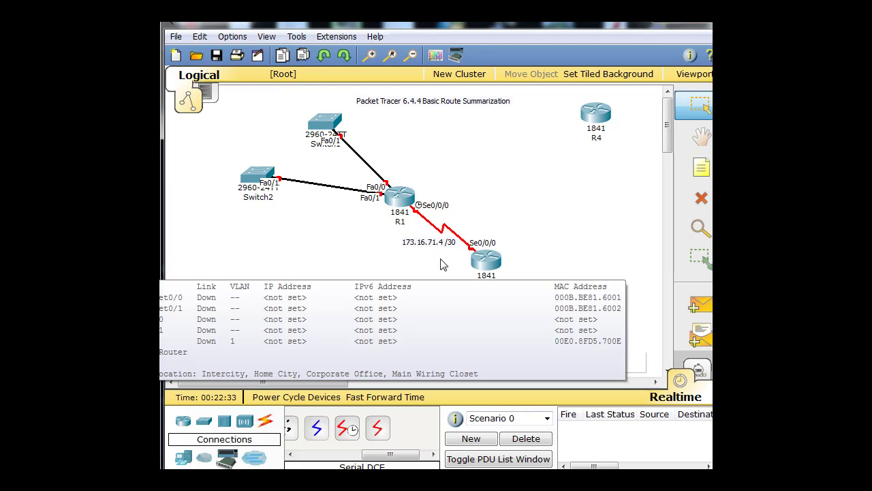
mouse_move(412, 212)
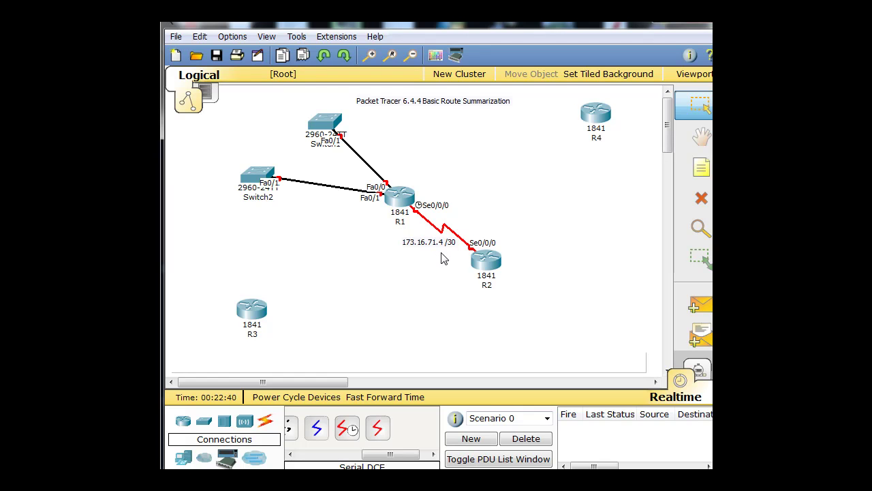
In R1's CLI, enter privileged and global configuration mode and select interface s0/0/0.
left_click(404, 198)
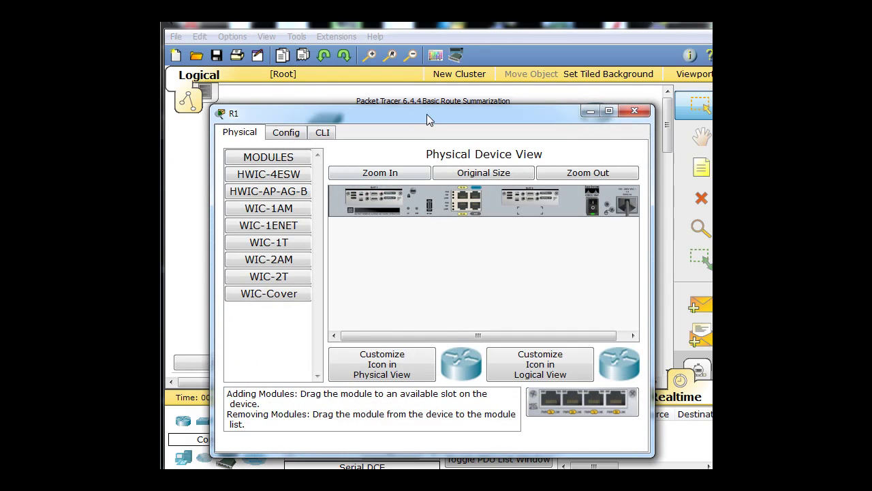
left_click_drag(428, 113, 411, 76)
left_click(305, 96)
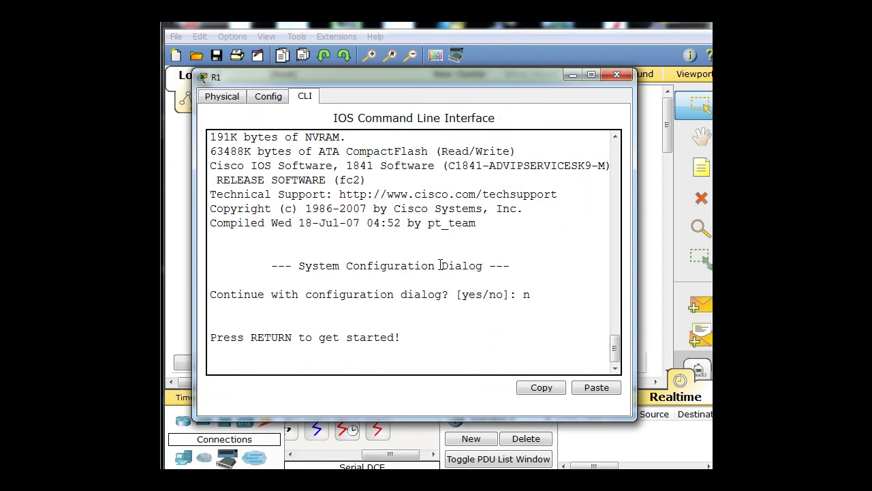
key("Return")
type("enable")
key("Return")
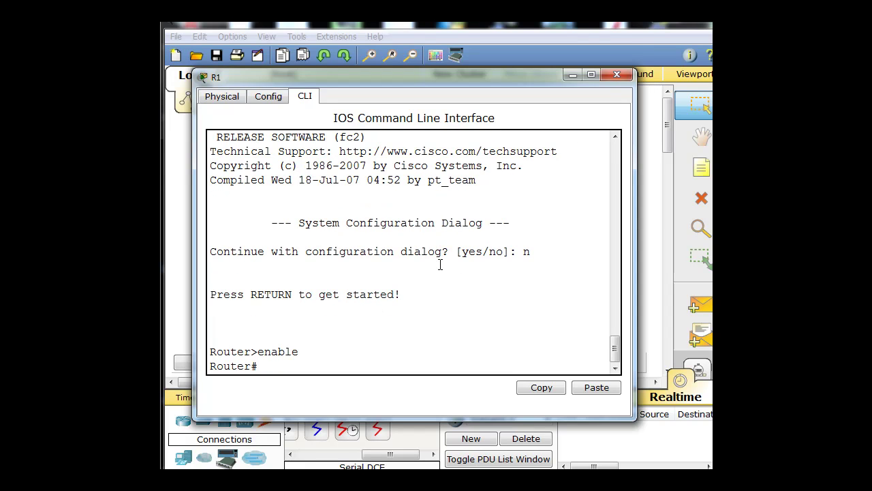
type("conf t")
key("Return")
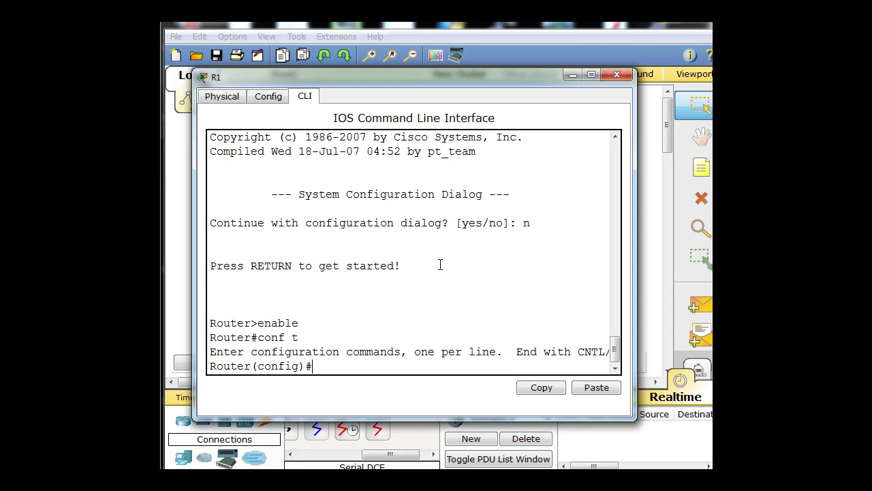
type("int s0/0/0")
key("Return")
Give Serial0/0/0 address 173.16.71.5 255.255.255.252, clock rate 64000, and no shutdown.
type("ip address")
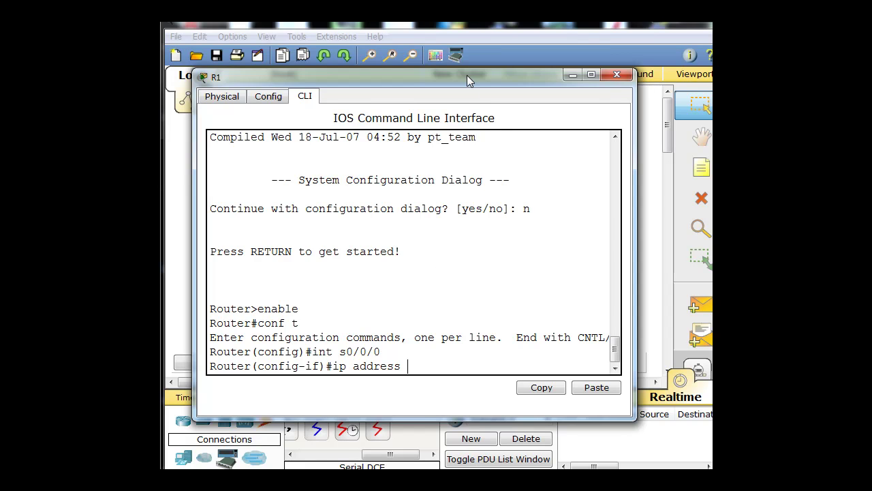
mouse_move(467, 75)
left_mouse_down()
mouse_move(465, 88)
mouse_move(469, 78)
left_mouse_up()
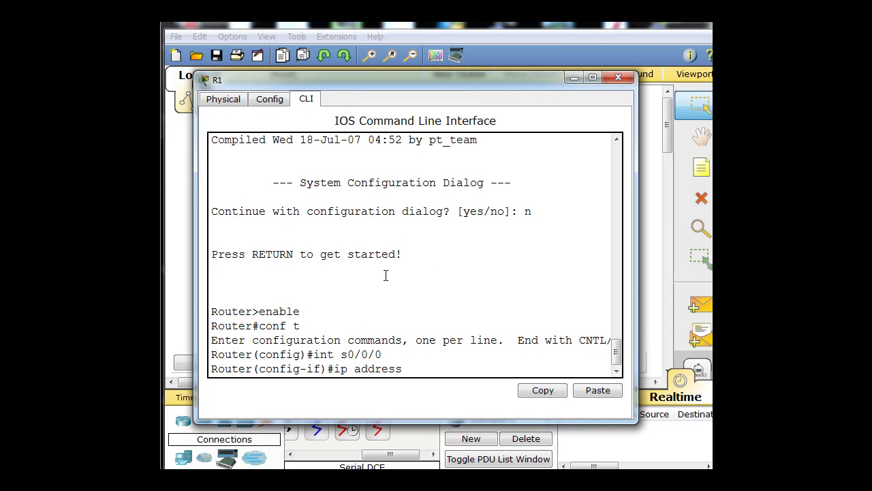
type("172")
type(".16")
type(".")
type("71")
type(".5 255.2")
type("55.255")
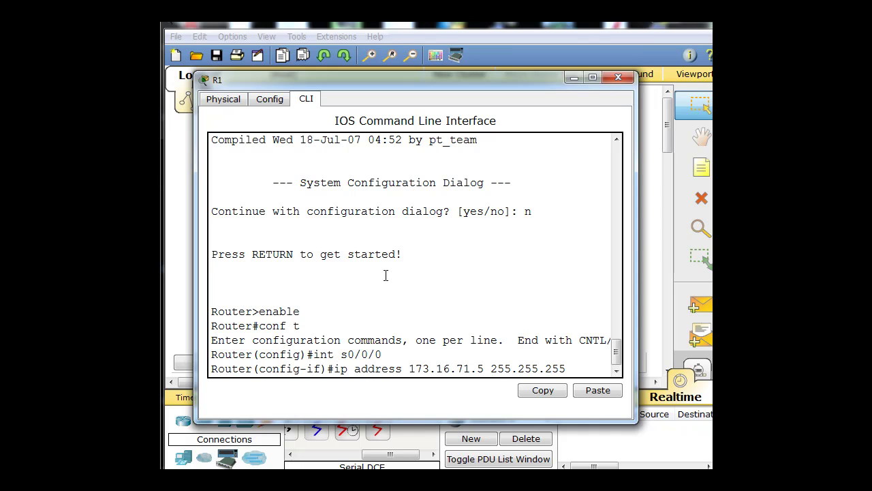
type(".252")
key("Return")
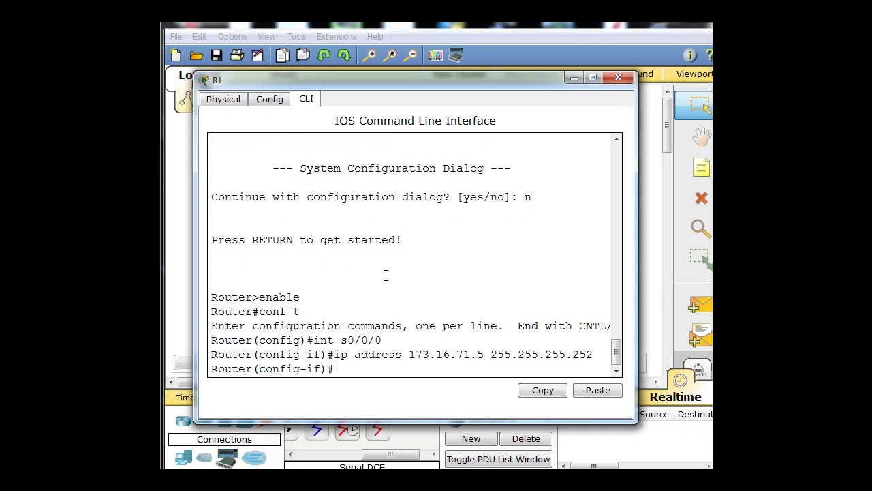
type("clock rate 64000")
key("Return")
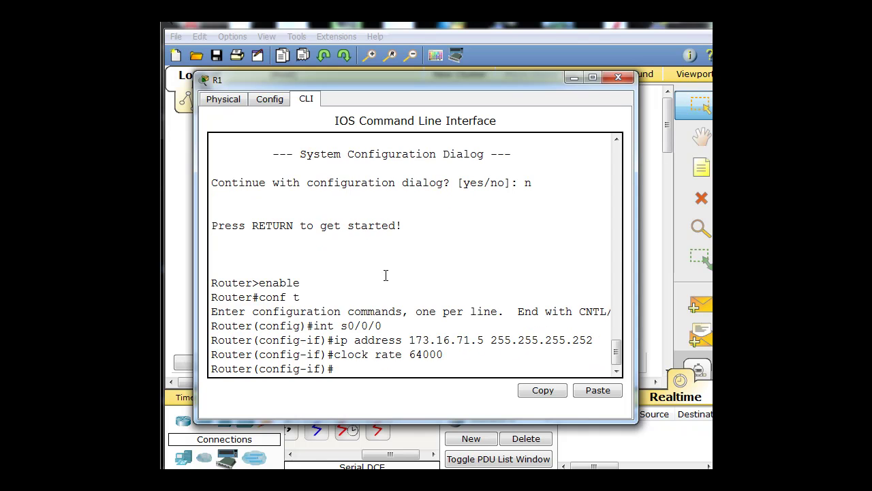
type("no shutdown")
key("Return")
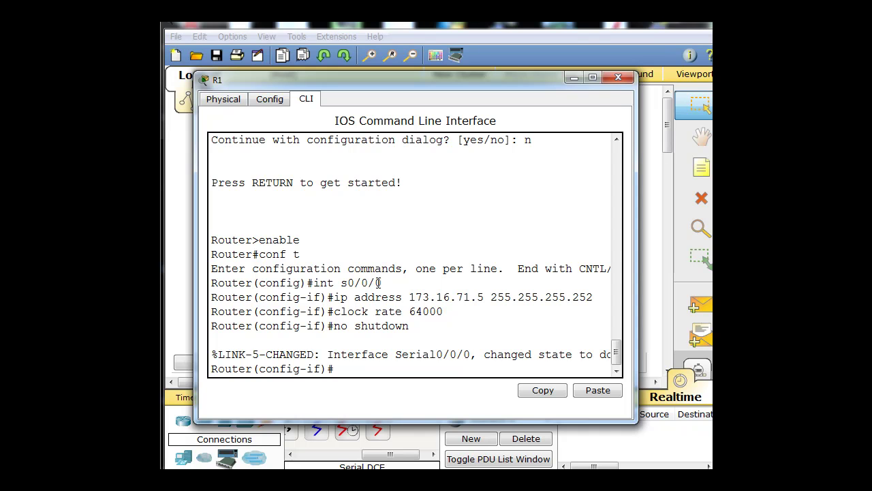
Switch from R1 to R2's CLI and enter configuration for interface s0/0/0.
left_click(573, 78)
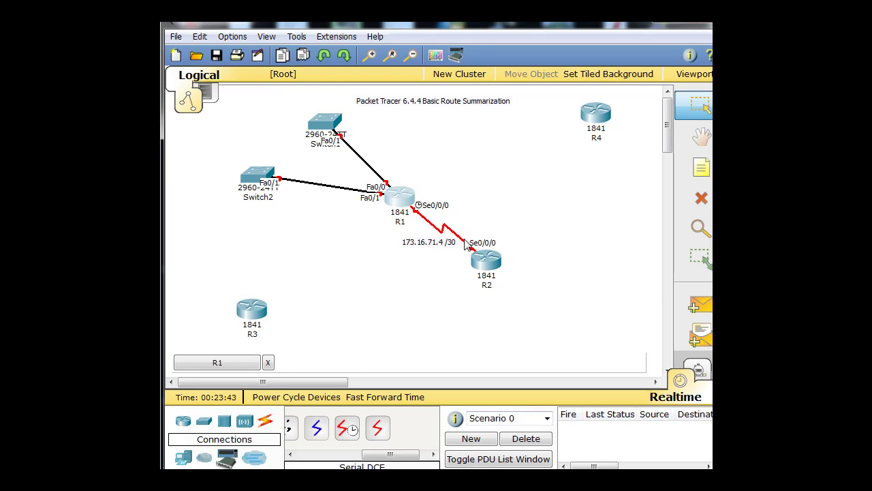
mouse_move(488, 265)
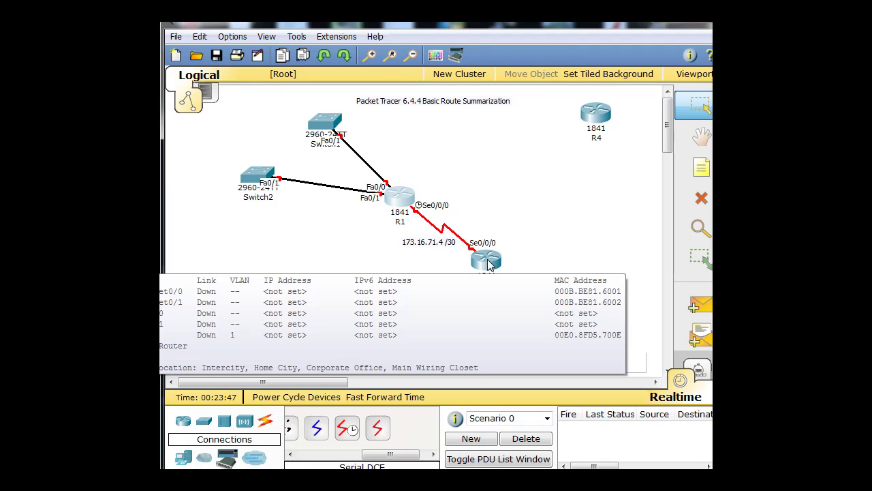
left_click(488, 264)
left_click_drag(314, 29, 381, 42)
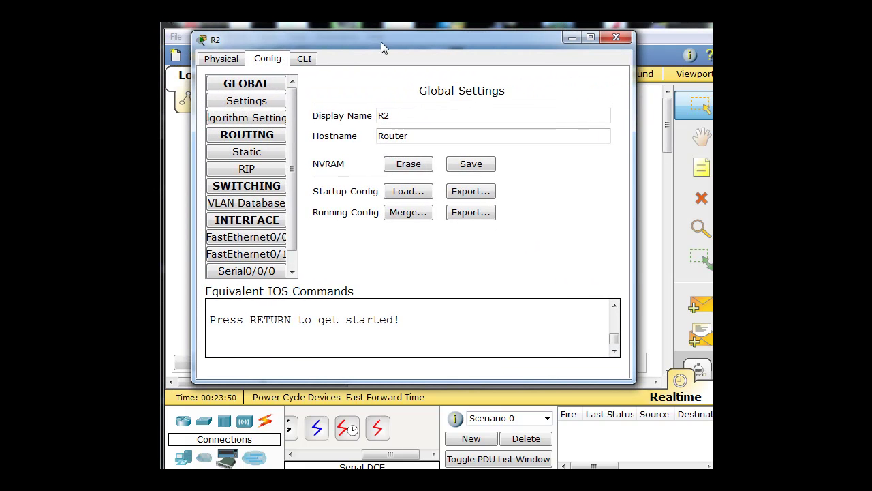
left_click(304, 59)
key("Return")
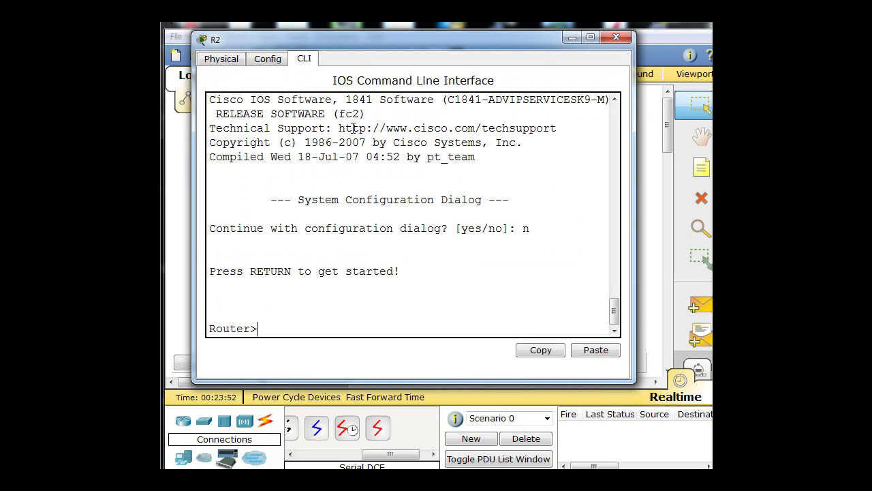
type("en")
key("Return")
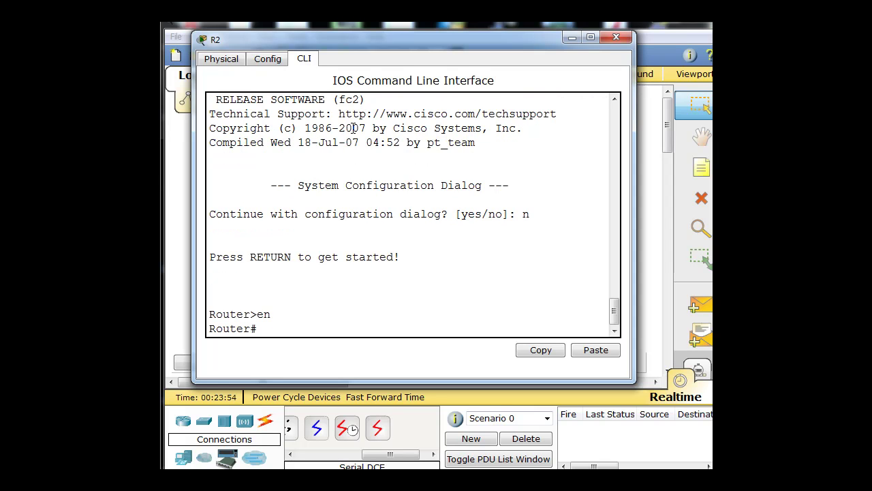
type("conf t")
key("Return")
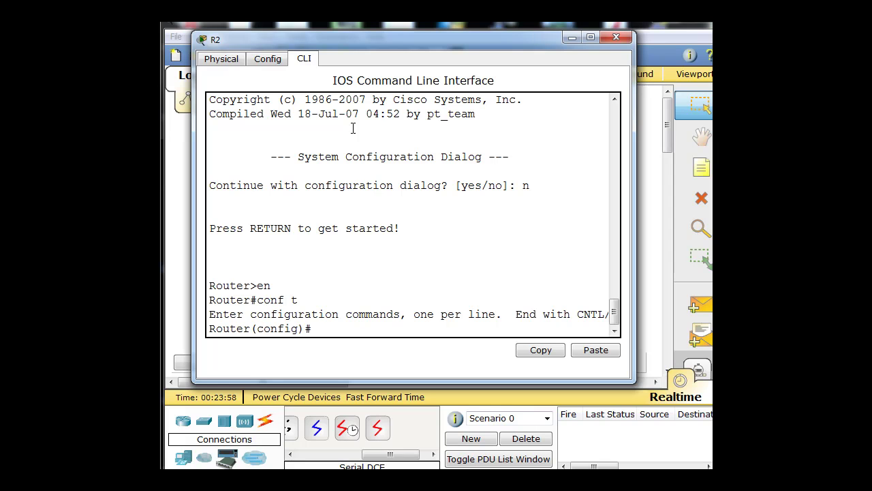
type("int s0/0/0")
key("Return")
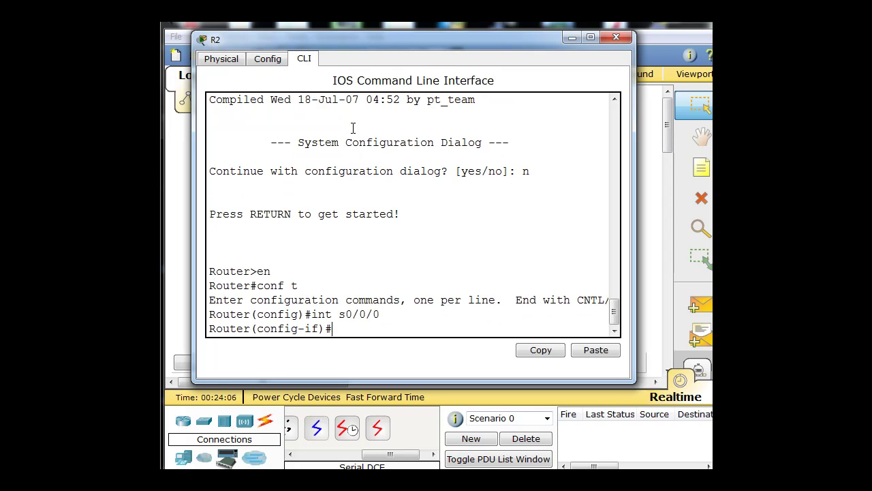
Address R2's Serial0/0/0 as 173.16.71.6 255.255.255.252 and bring it up with no shut.
type("ip address 173.16")
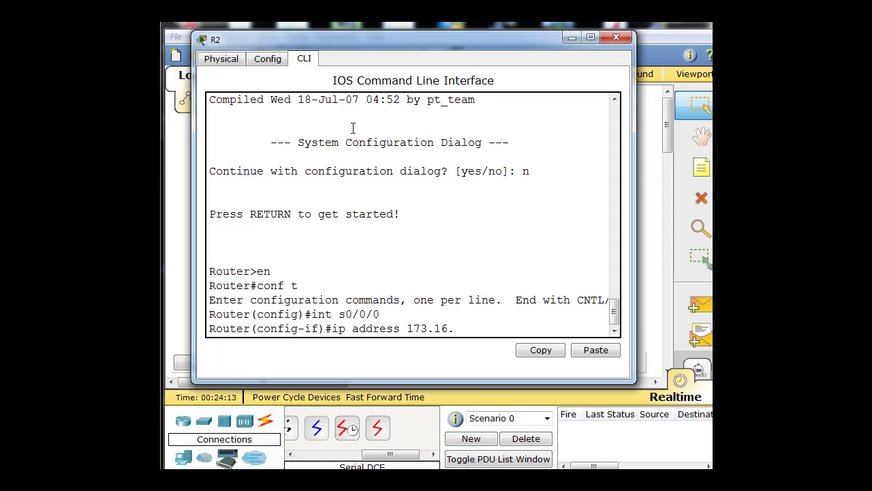
type(".71.6 255.255.255.252")
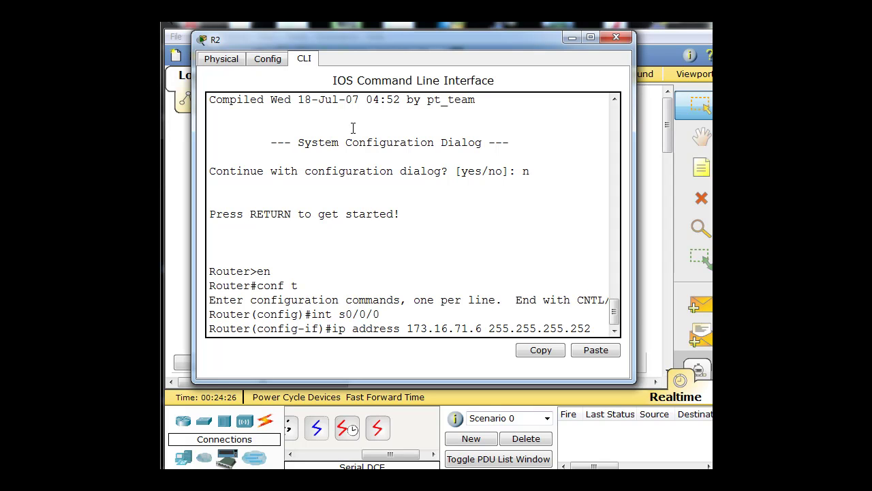
key("Return")
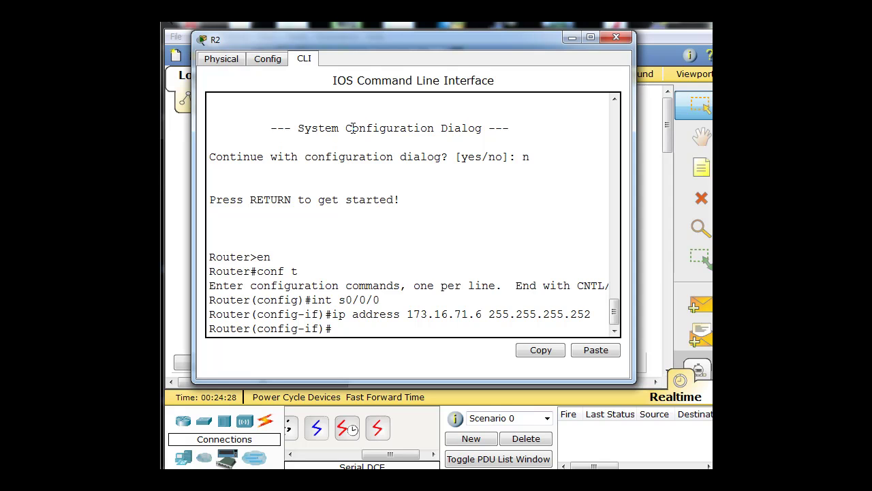
type("no shut")
key("Return")
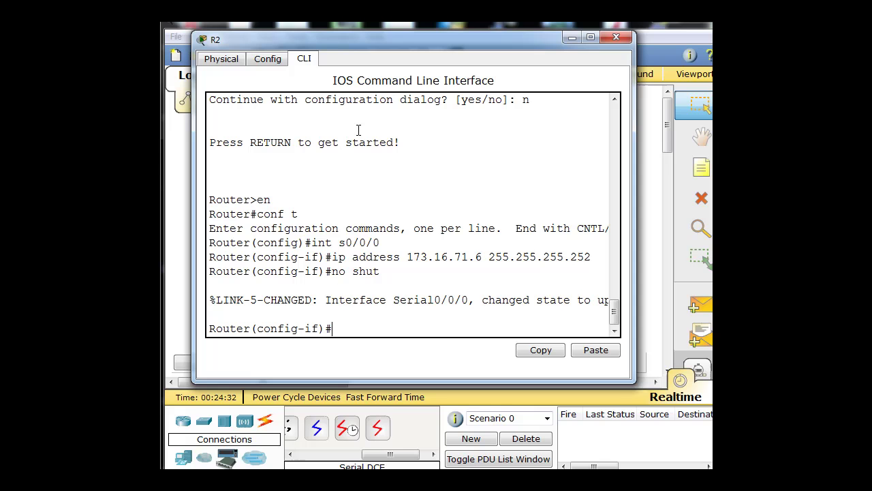
left_click(573, 37)
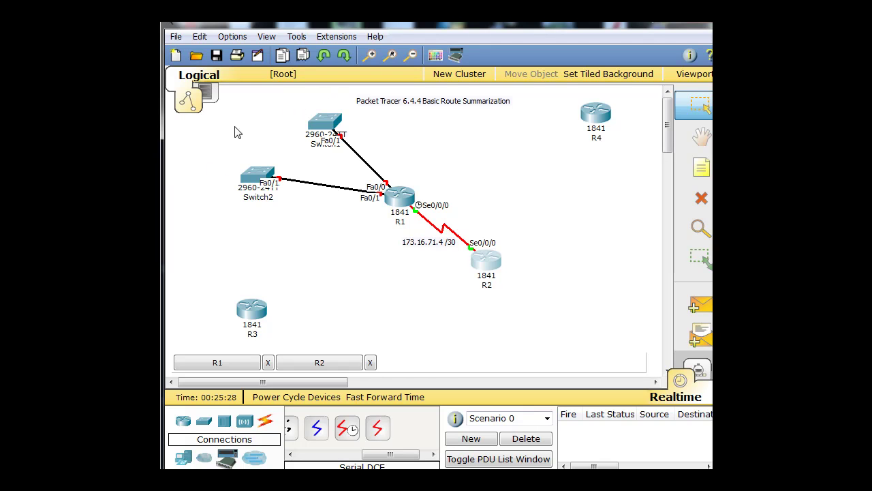
Add a canvas note reading 173.16.64.0 /23 beside the Switch1–R1 link.
left_click(702, 168)
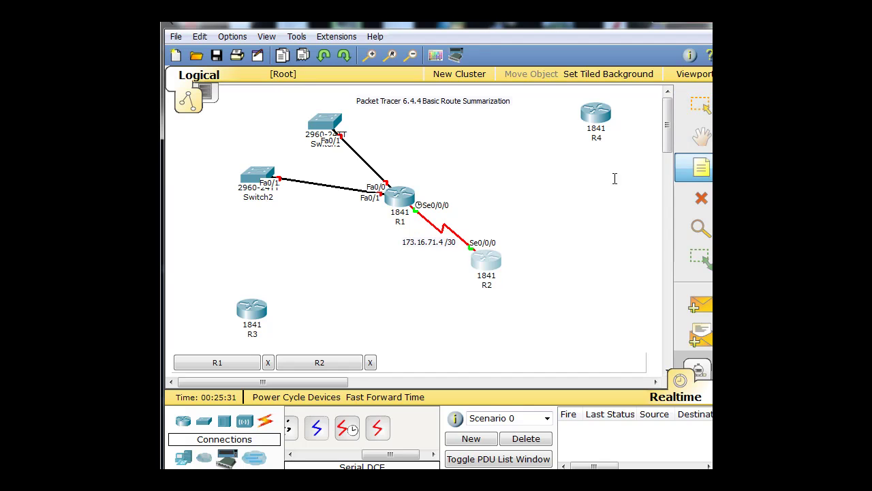
left_click(355, 141)
type("1")
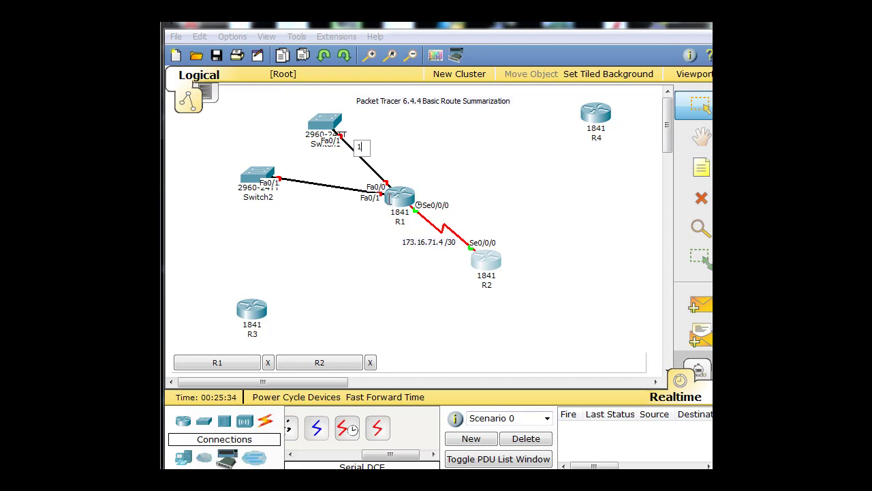
type("73.16.64.0")
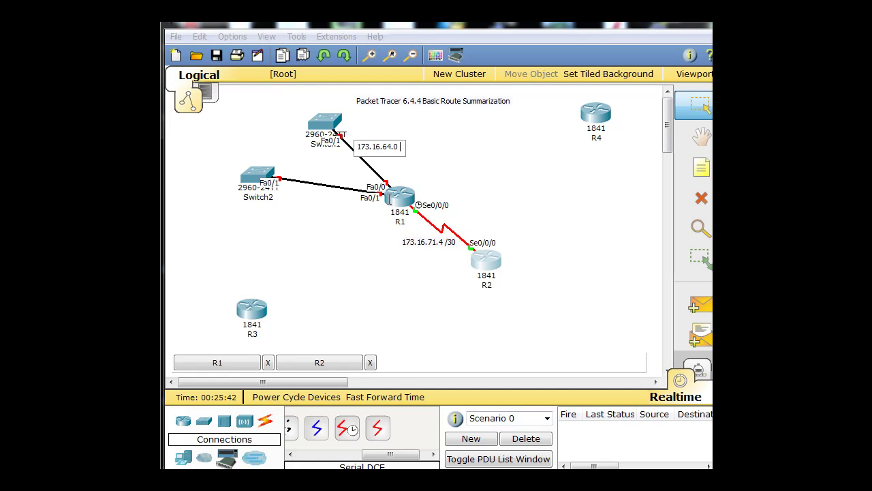
type(" /23")
left_click(295, 203)
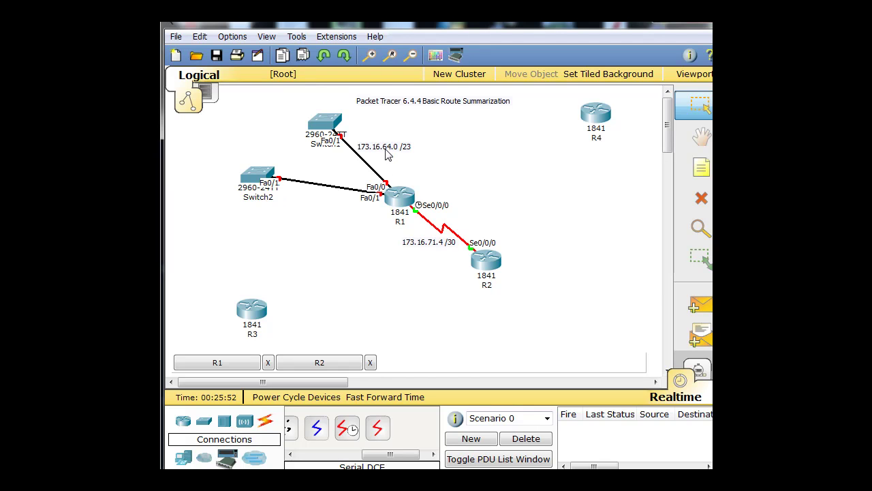
Add a canvas note reading 173.16.66.0 /23 below the Switch2–R1 link.
left_click(685, 169)
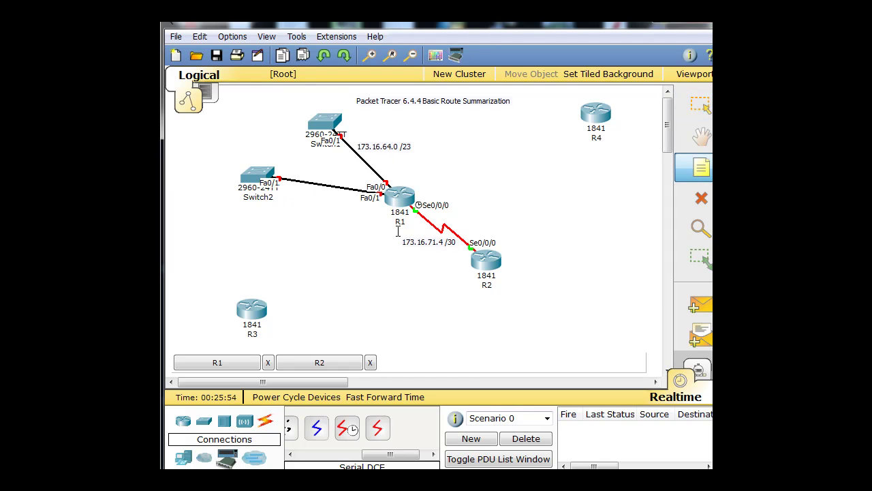
left_click(289, 199)
type("173.16.")
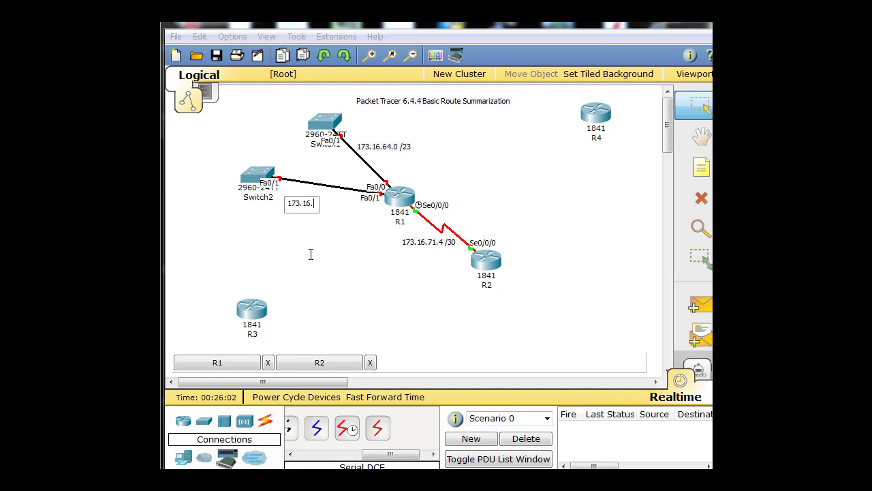
type("66.0 /23")
left_click(337, 234)
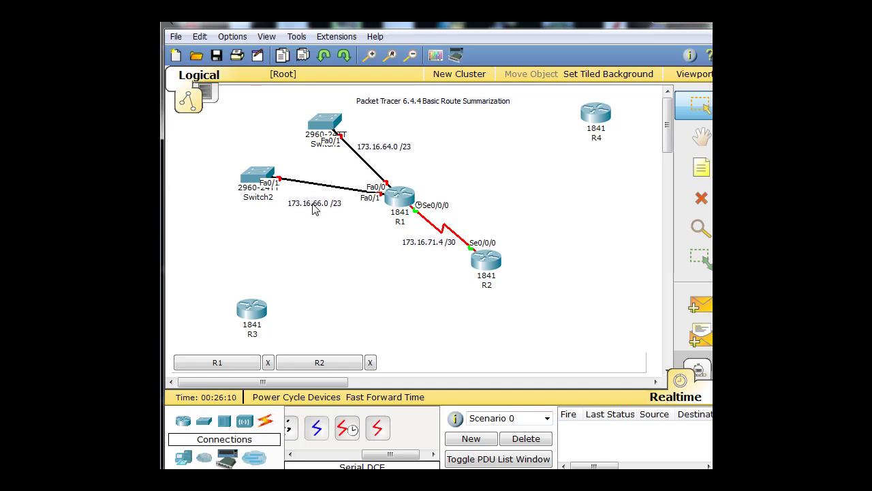